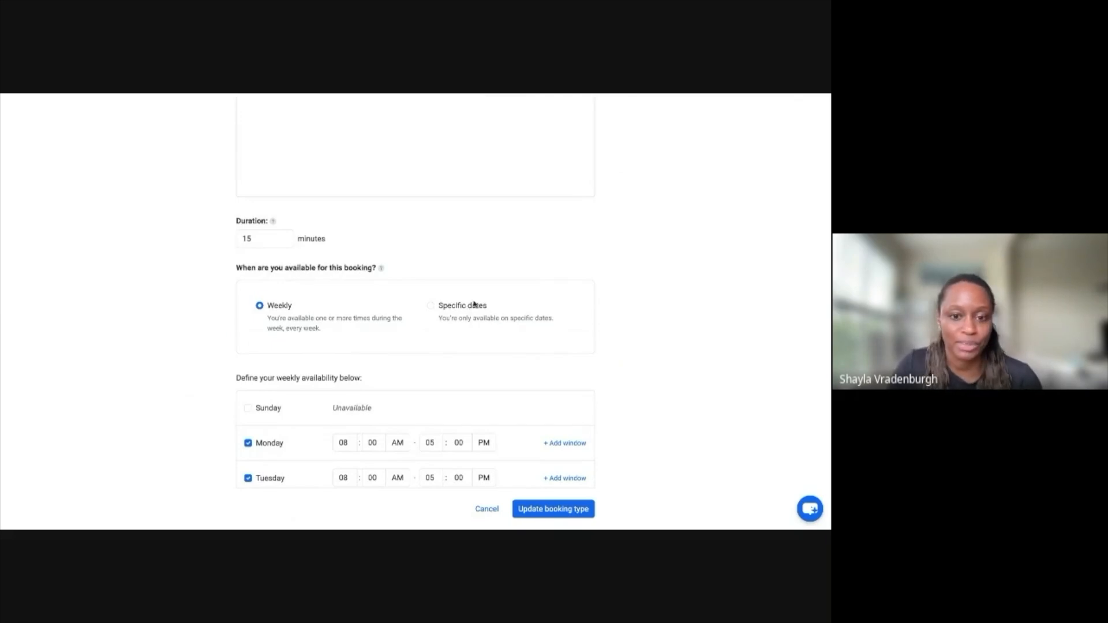
Step: Add a second Monday availability window from 08:00 PM to 09:00 PM and remove it again
scroll(350, 330, "down", 3)
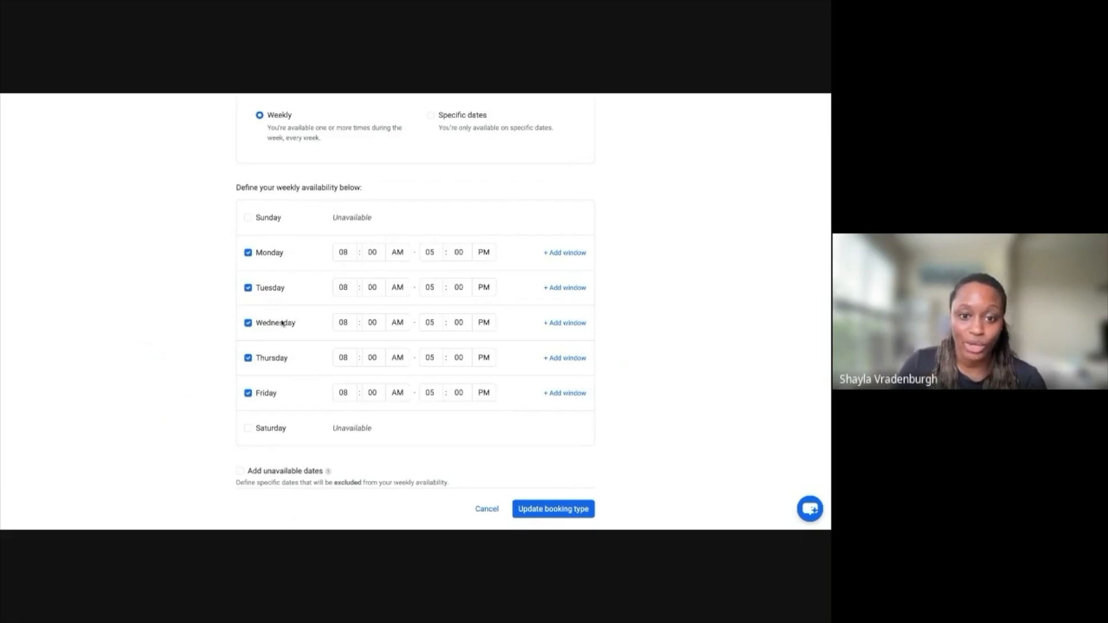
left_click(561, 253)
left_click(344, 279)
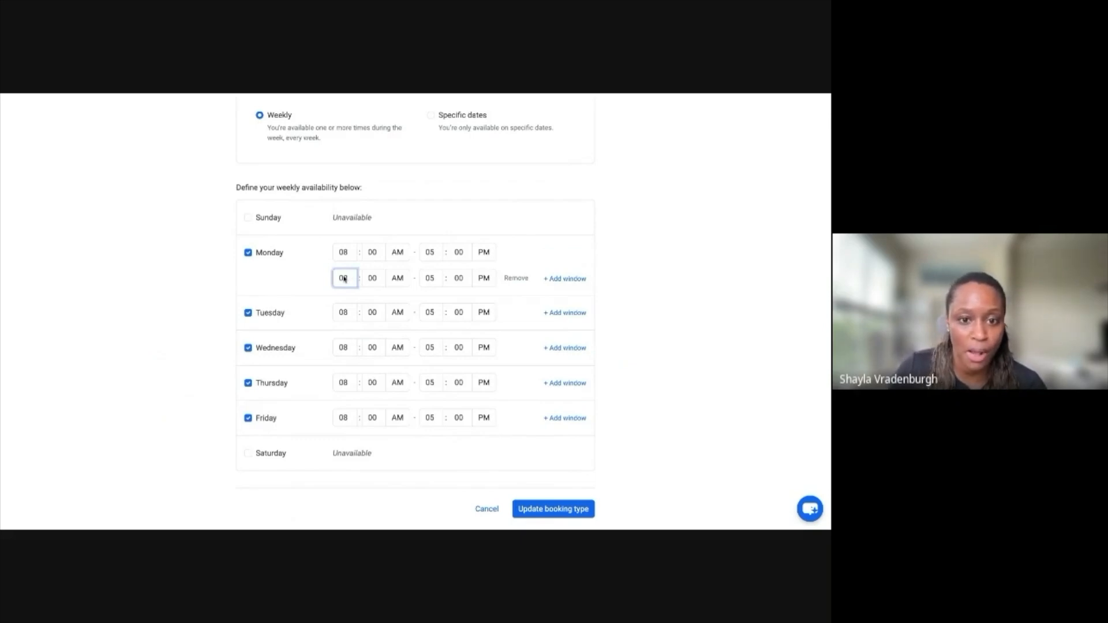
left_click(399, 282)
key("p")
left_click(436, 281)
type("9")
left_click(484, 281)
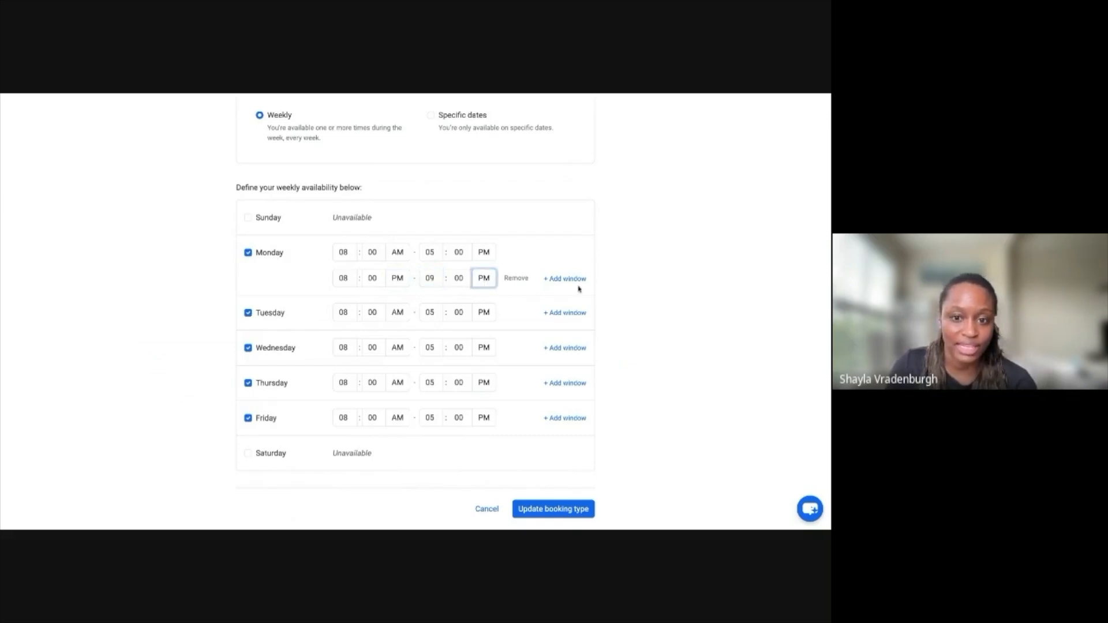
left_click(514, 279)
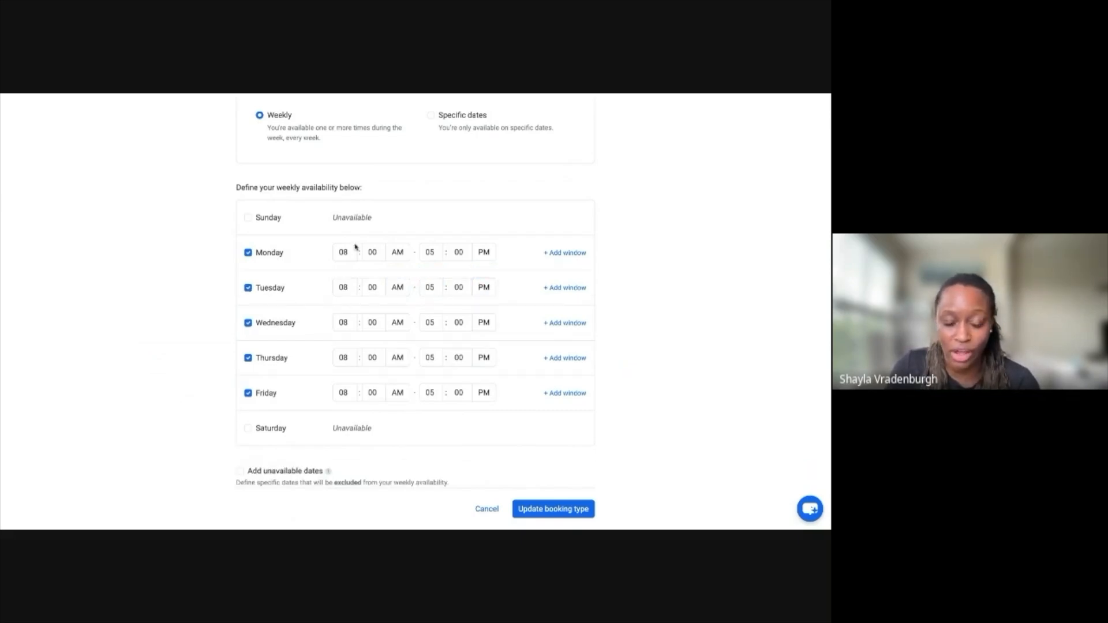
Step: Show the advanced settings of the 15-minute booking type
scroll(285, 314, "down", 1)
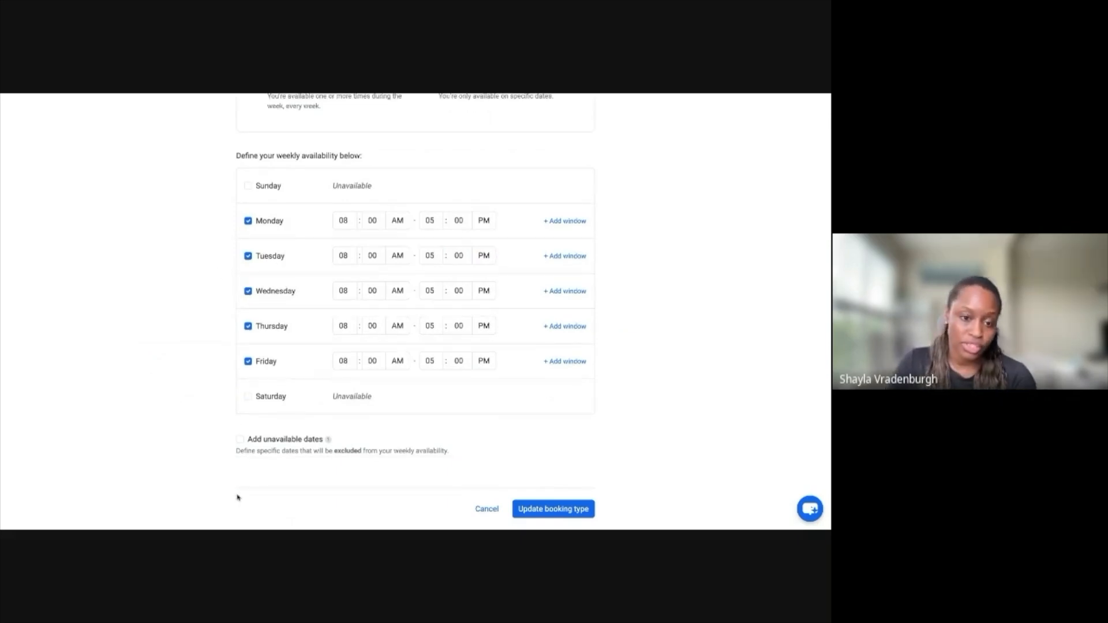
scroll(398, 458, "down", 5)
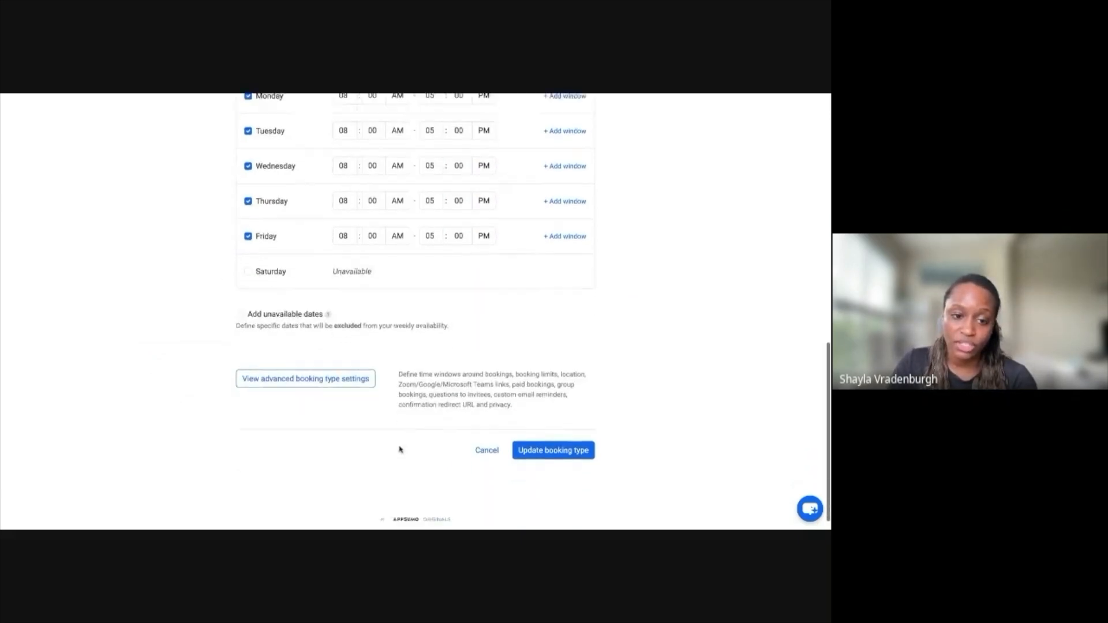
scroll(403, 322, "up", 4)
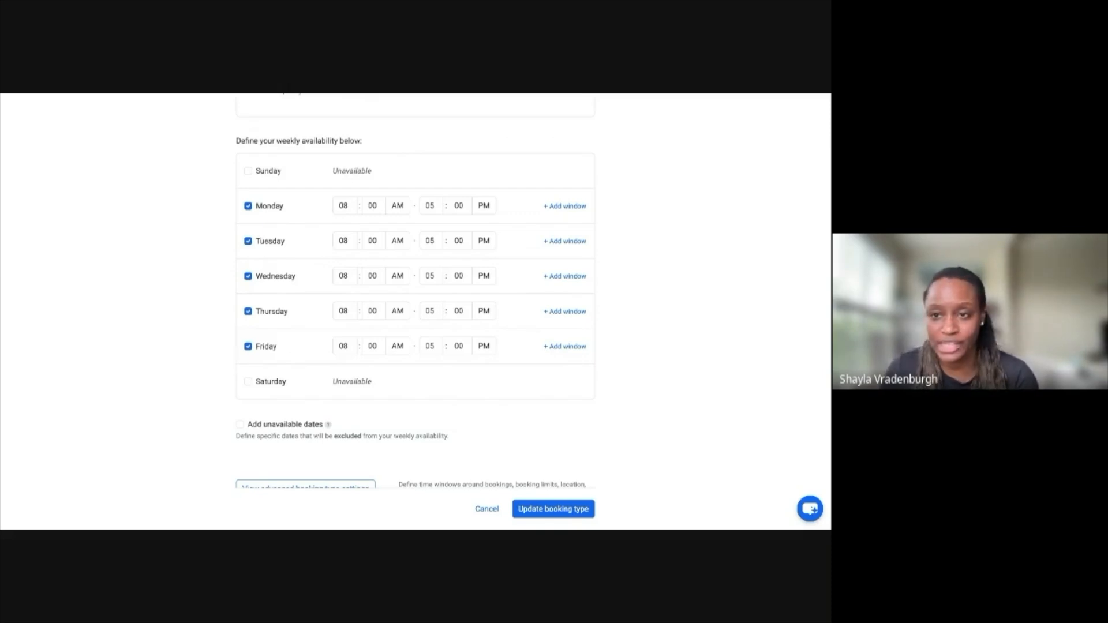
left_click(305, 485)
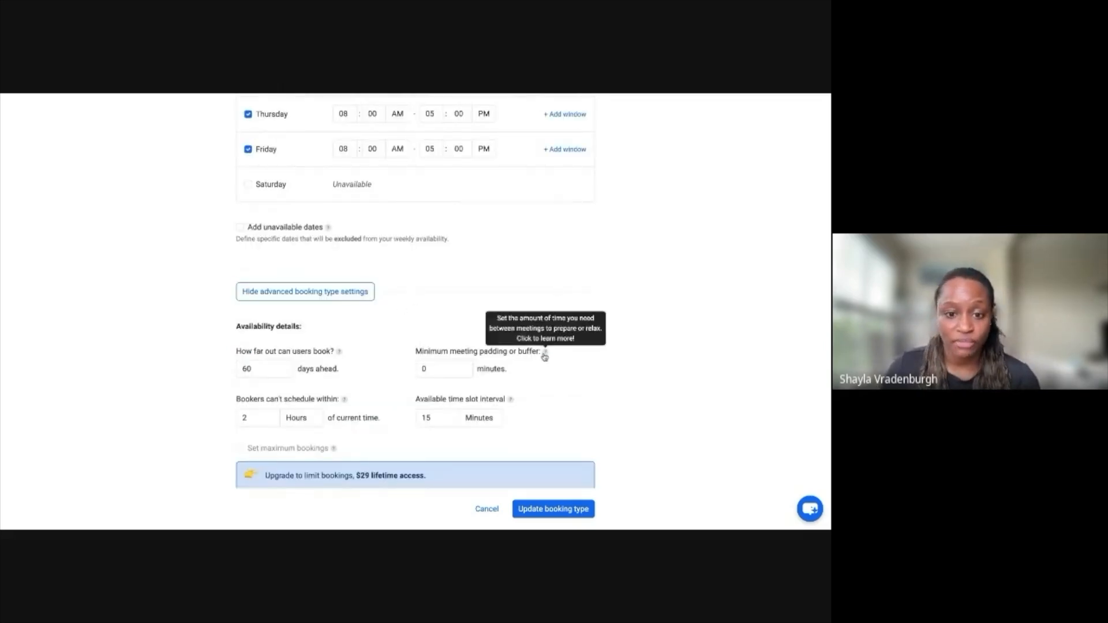
Step: Try Online video conference as the booking type's location, and set the location to Custom
scroll(545, 352, "down", 2)
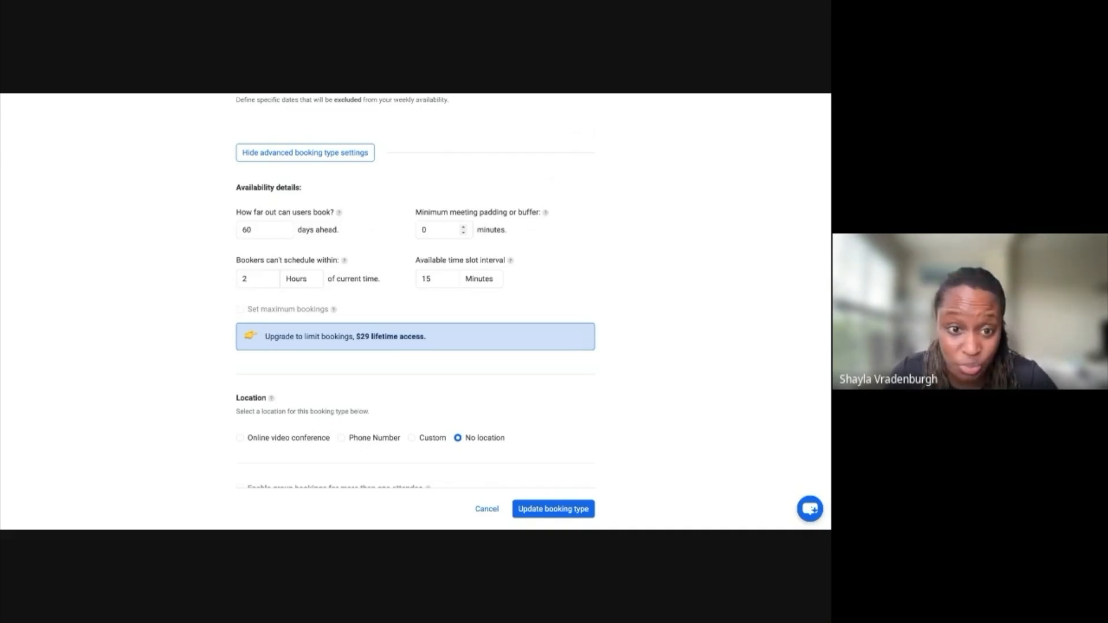
scroll(265, 279, "down", 1)
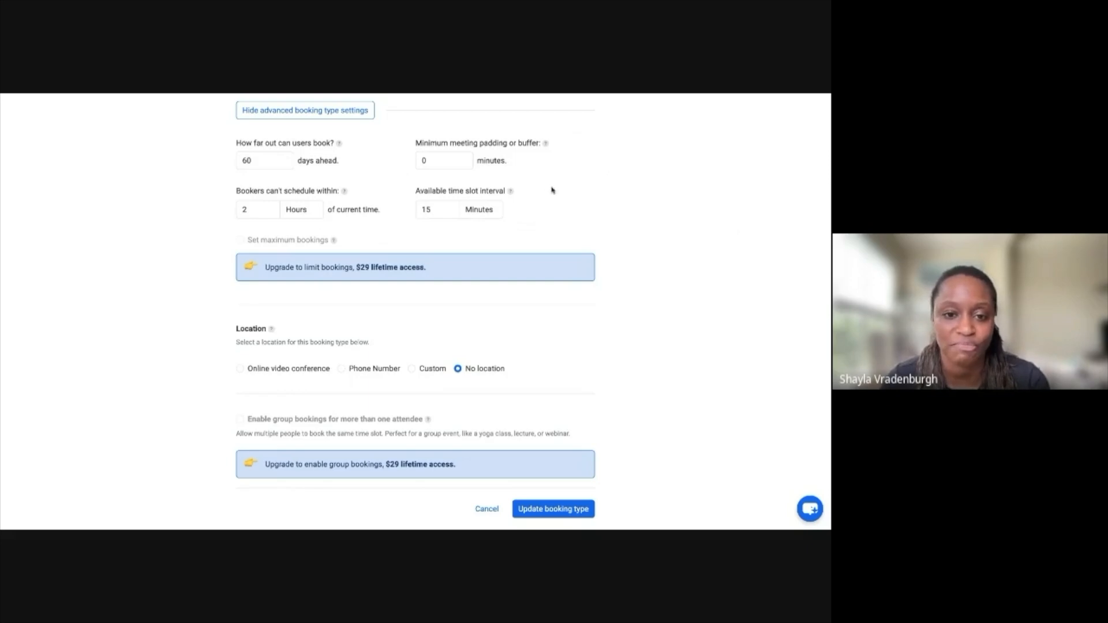
scroll(146, 157, "down", 2)
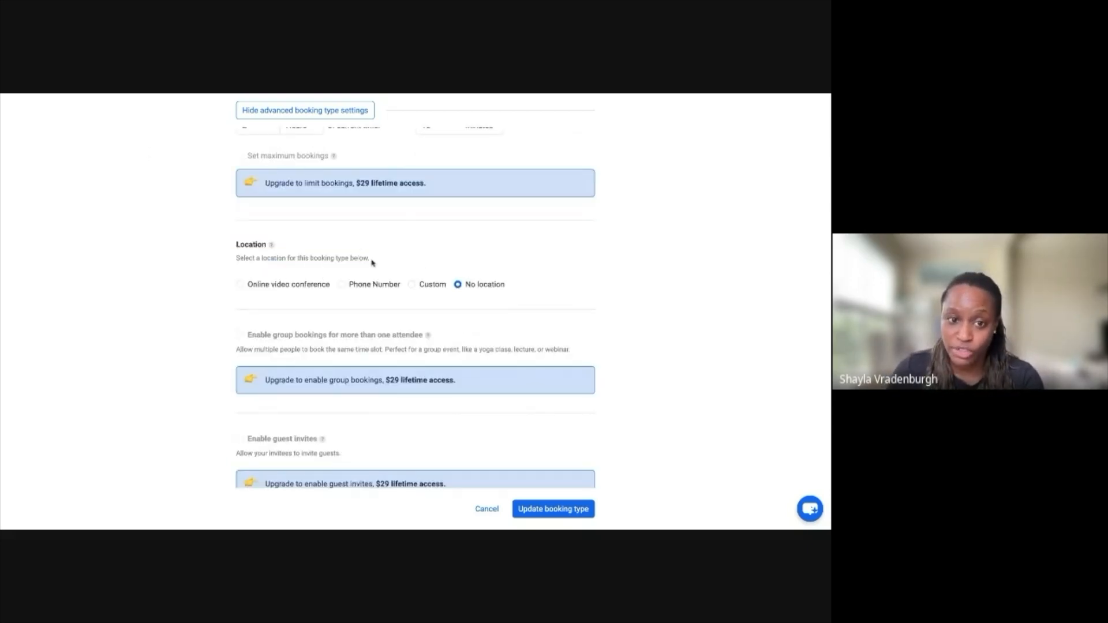
scroll(369, 259, "down", 2)
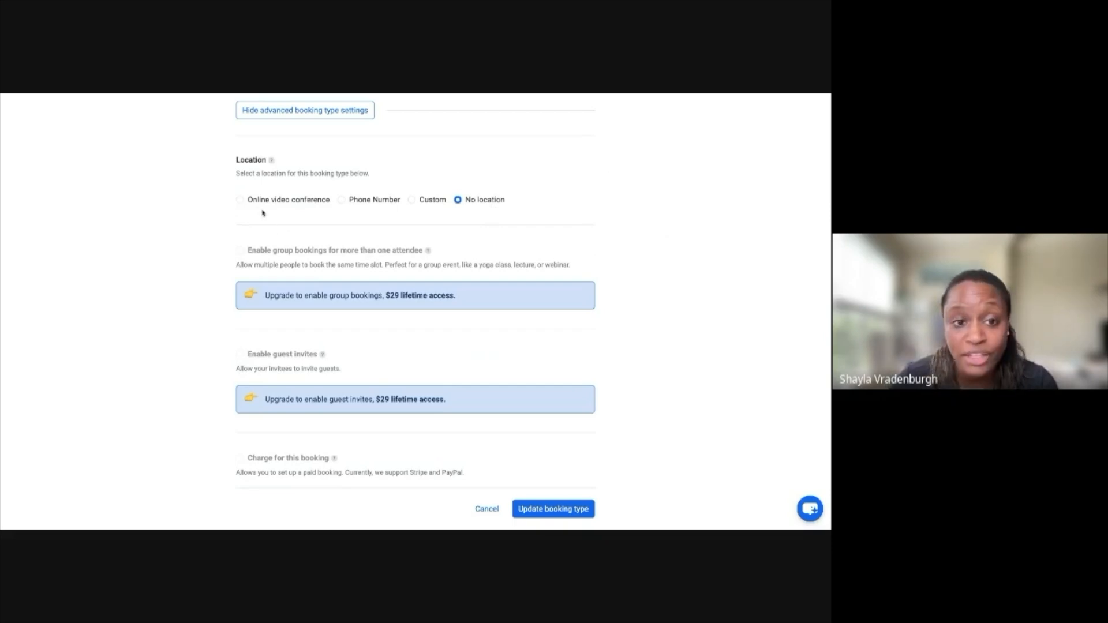
left_click(242, 201)
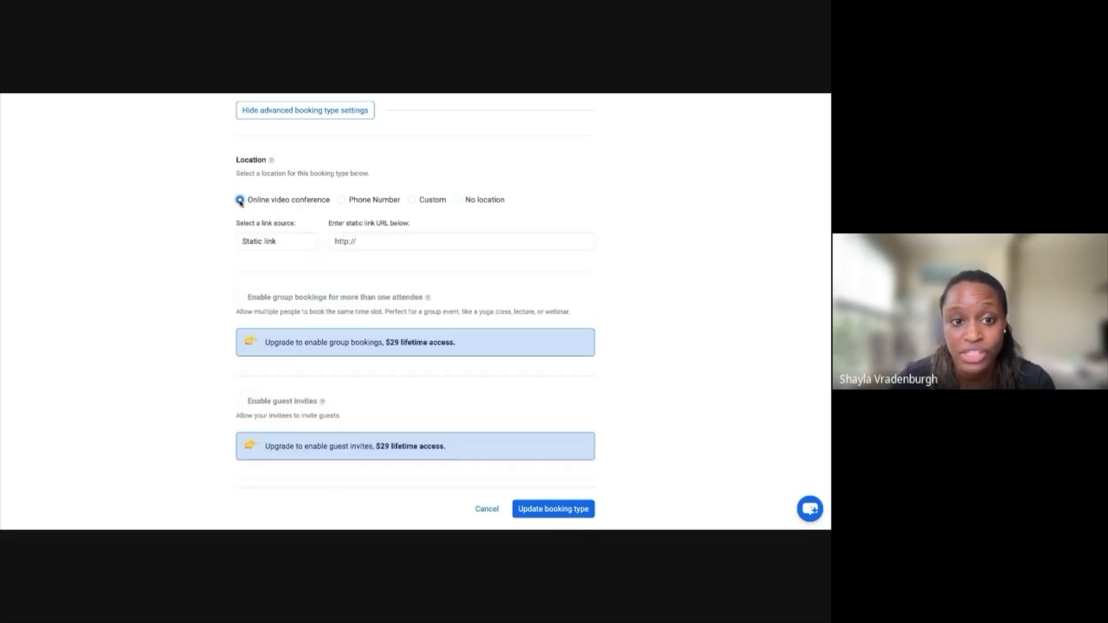
left_click(415, 202)
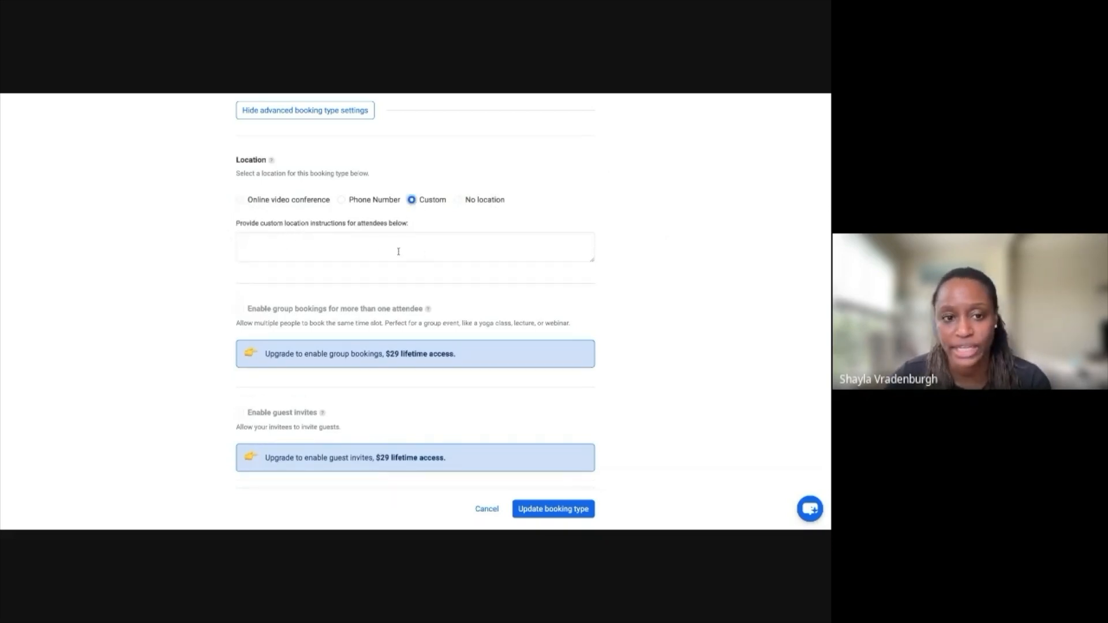
scroll(398, 251, "up", 1)
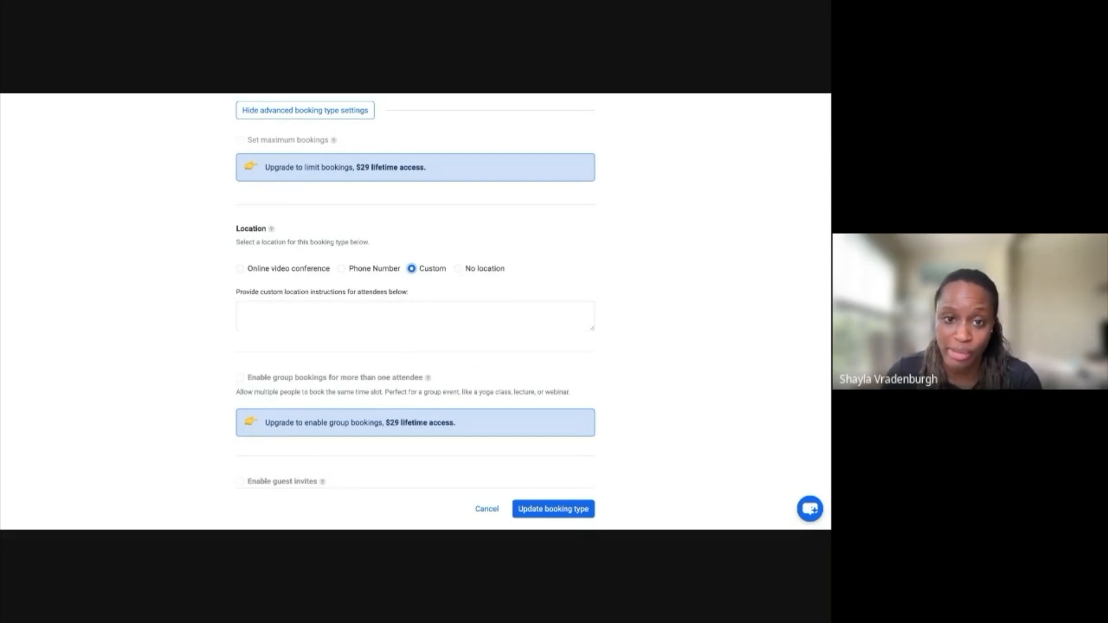
Step: Add a new invitee question and open its answer type options
scroll(430, 413, "down", 3)
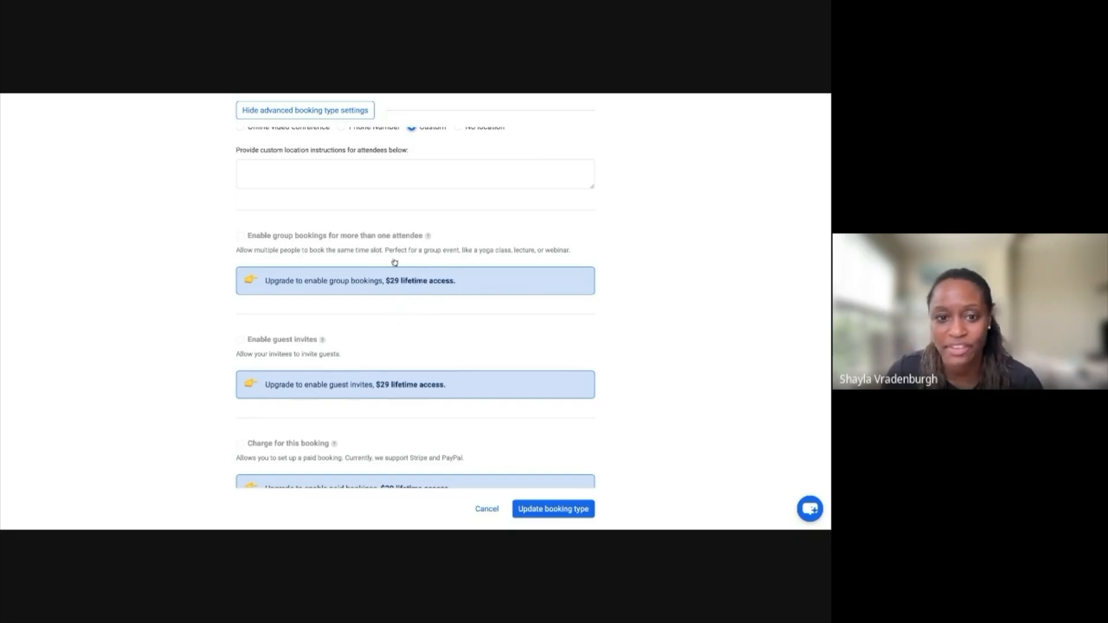
scroll(293, 432, "down", 3)
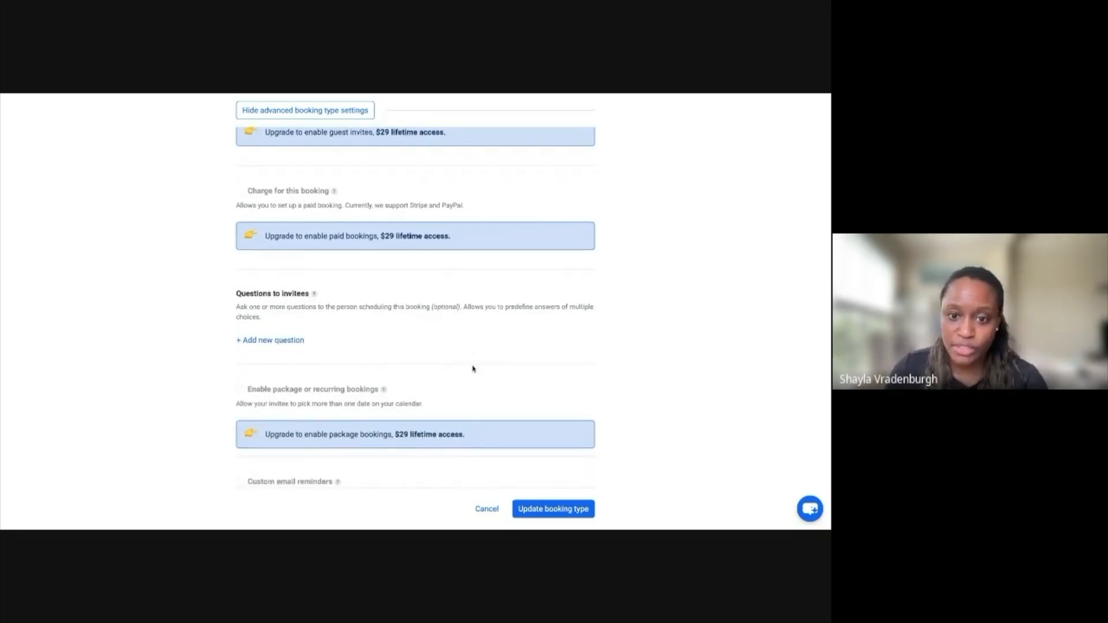
scroll(402, 311, "down", 1)
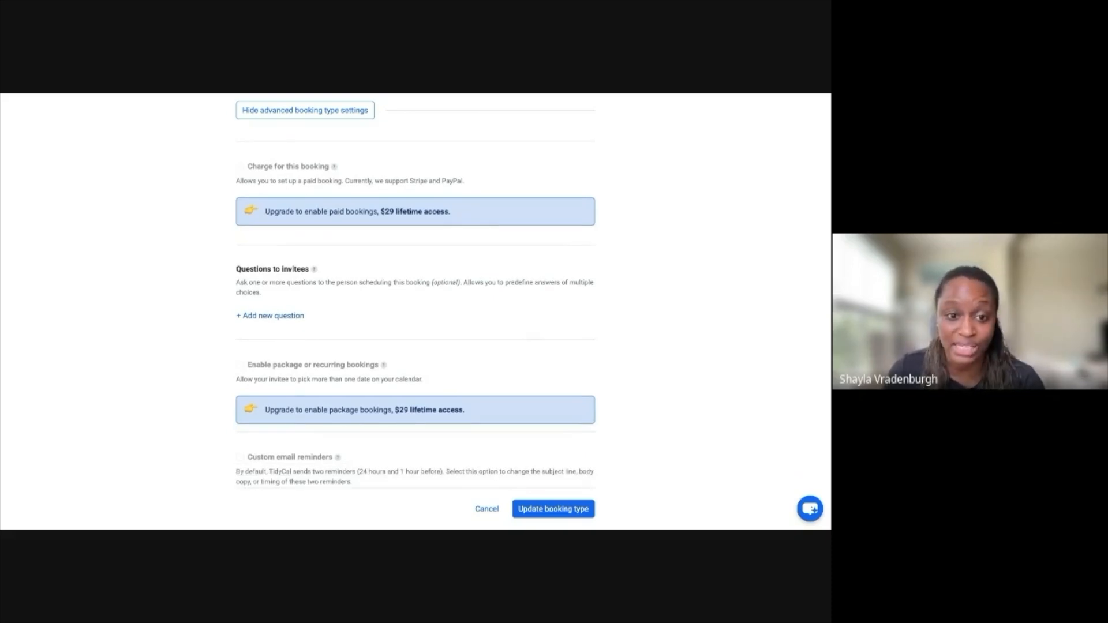
left_click(268, 317)
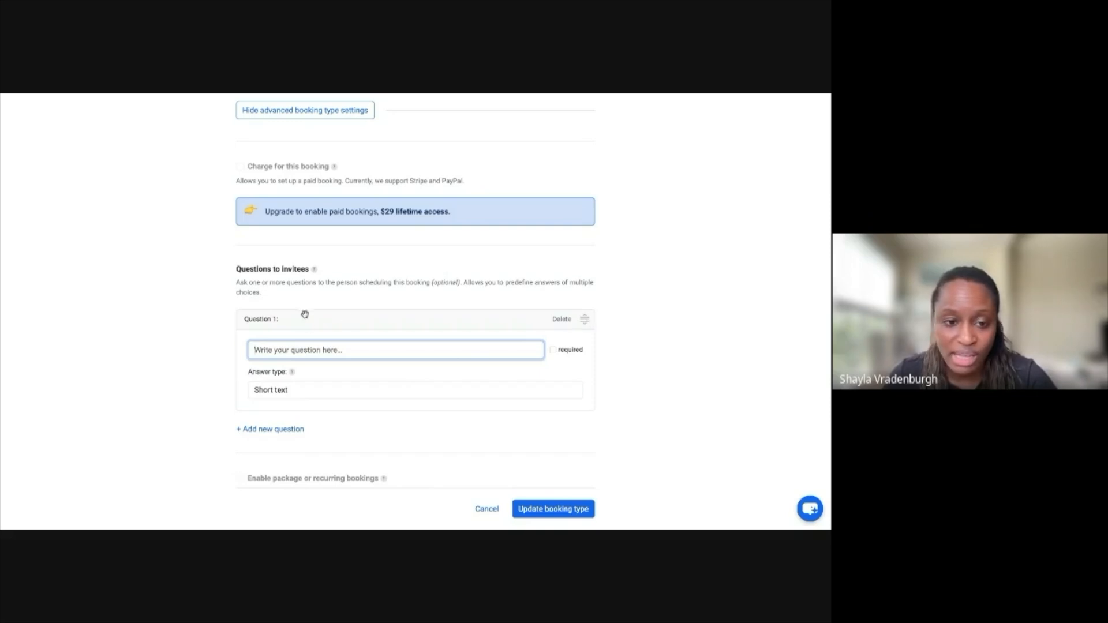
left_click(268, 392)
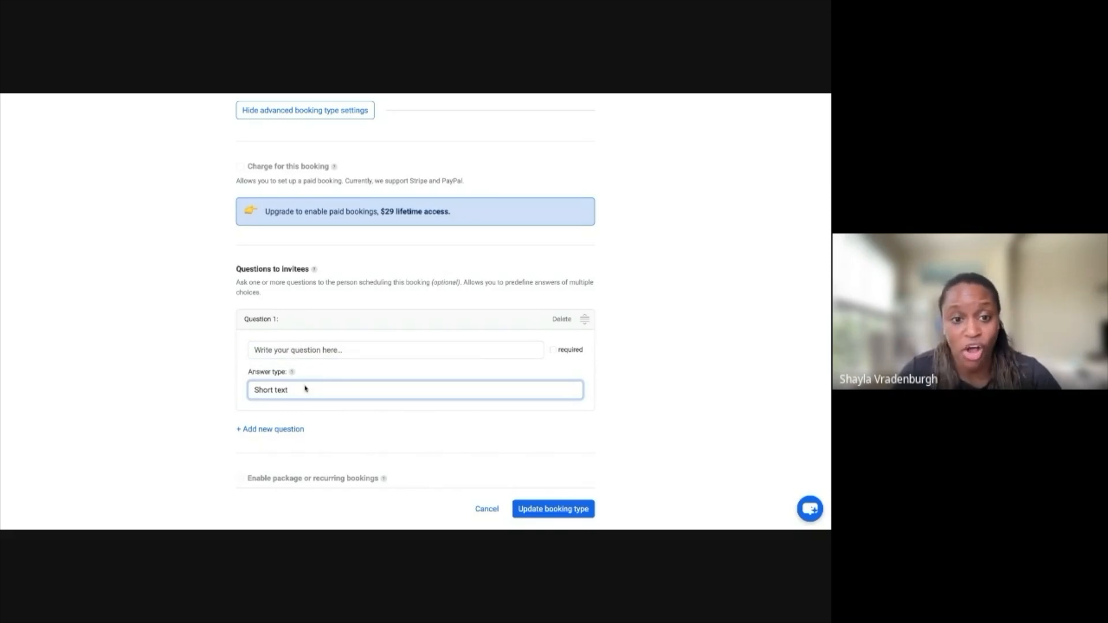
Step: Save the updated 15 Minute Meeting booking type and copy its booking link
scroll(361, 348, "down", 1)
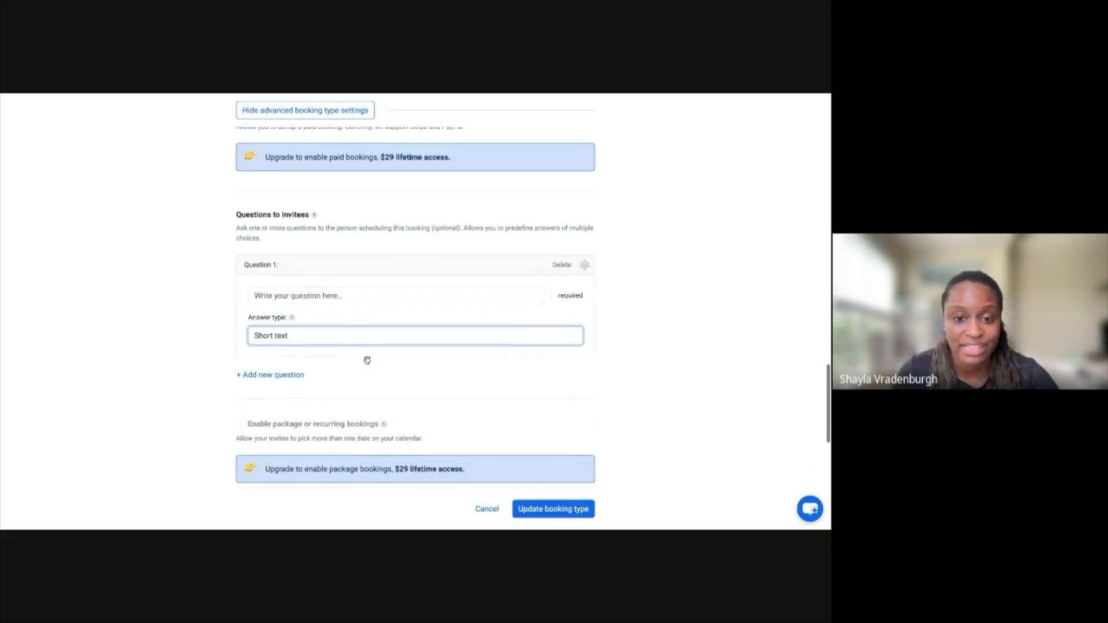
scroll(407, 371, "down", 7)
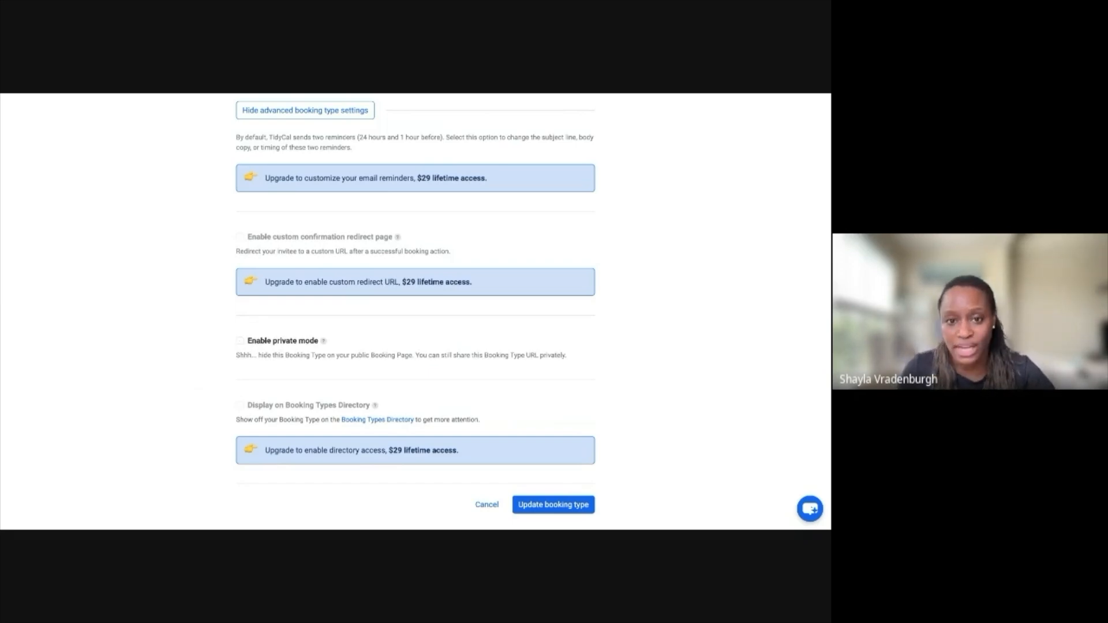
scroll(416, 323, "down", 1)
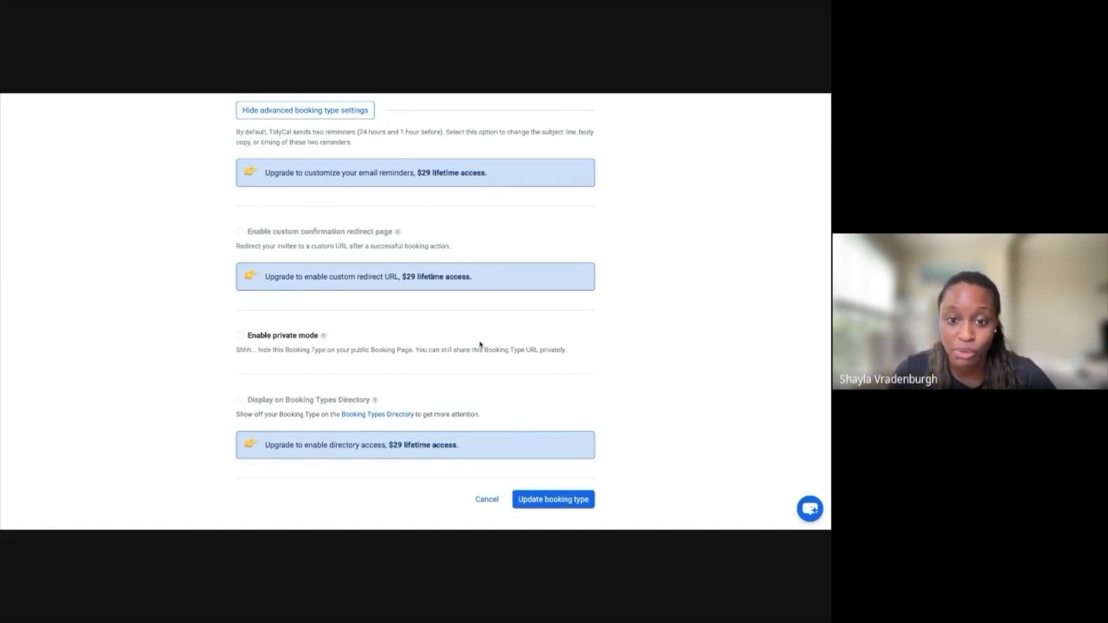
scroll(556, 331, "up", 15)
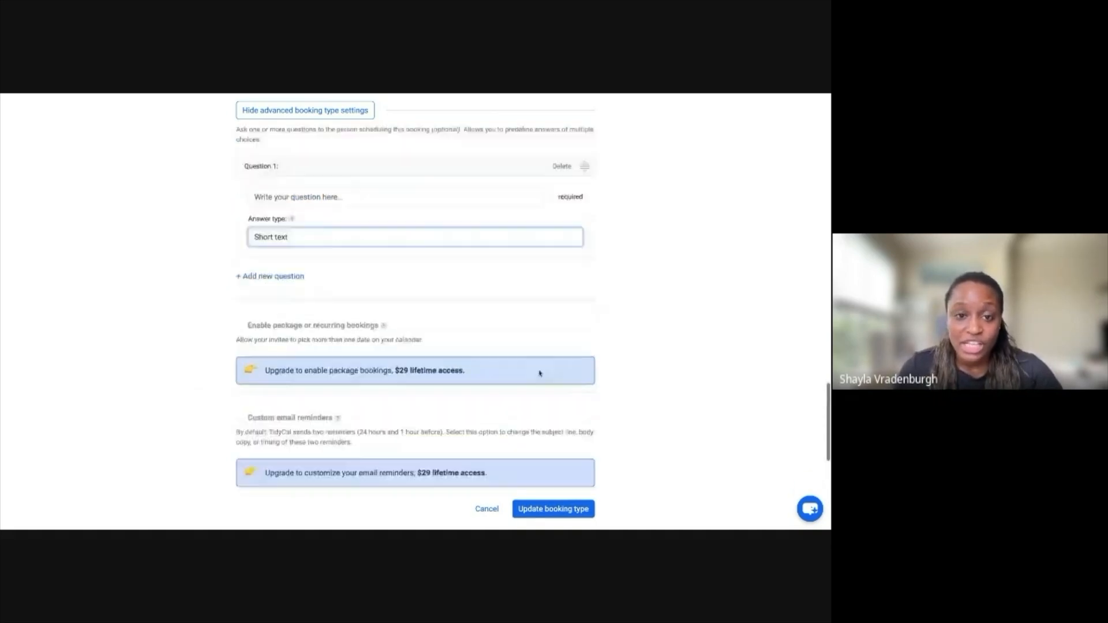
scroll(540, 373, "up", 10)
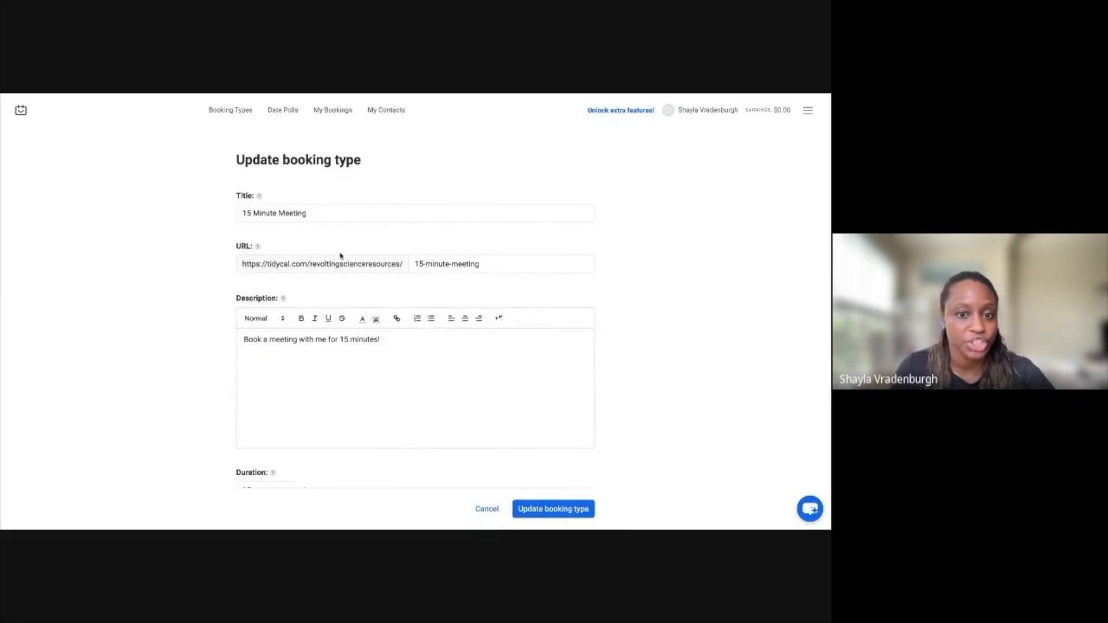
scroll(653, 494, "down", 20)
left_click(552, 509)
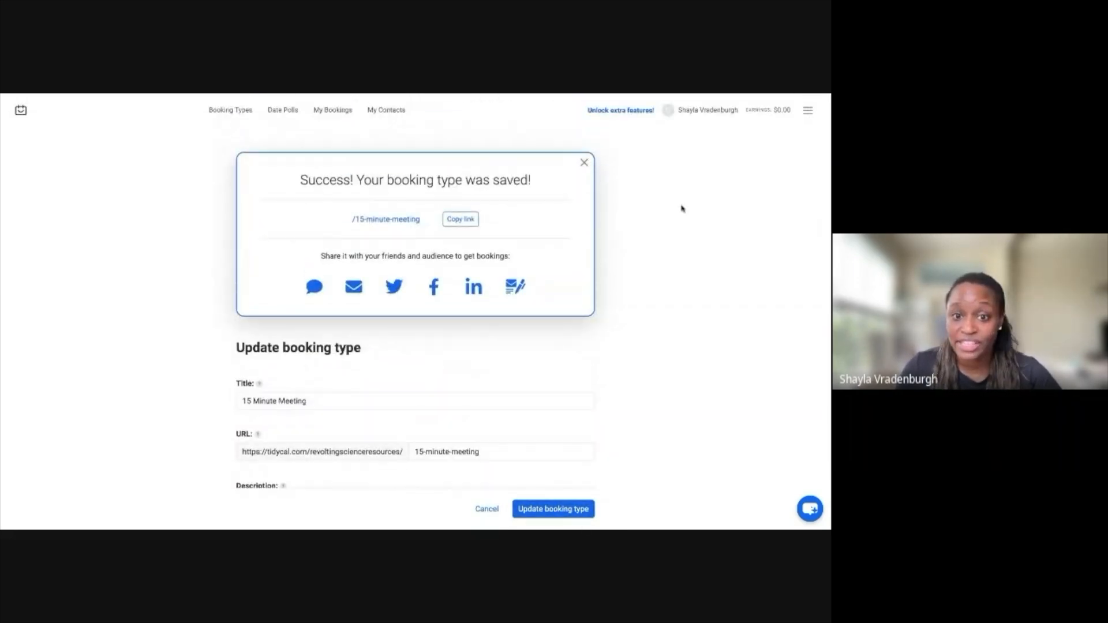
left_click(464, 225)
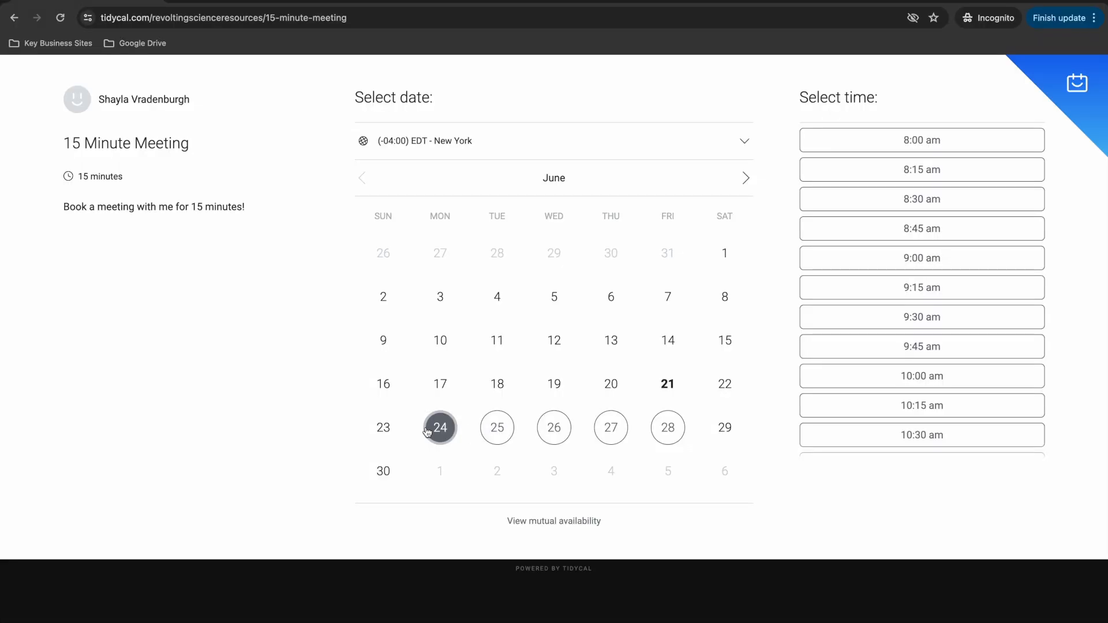
Step: Examine the time slots offered for June 24 on the public 15 Minute Meeting booking page
scroll(921, 311, "down", 5)
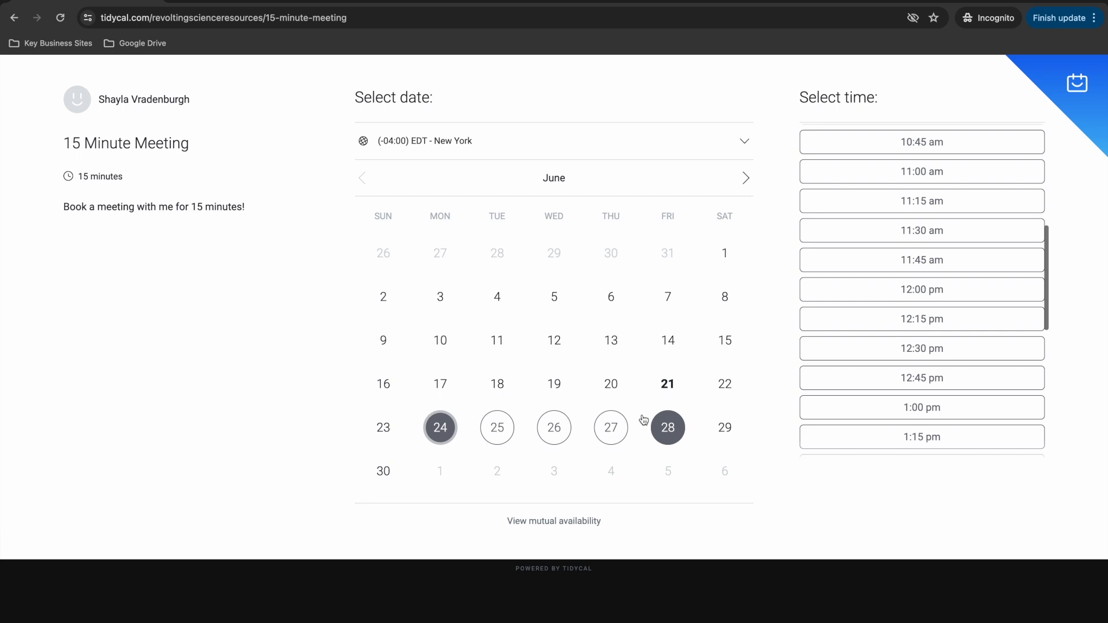
scroll(972, 378, "up", 6)
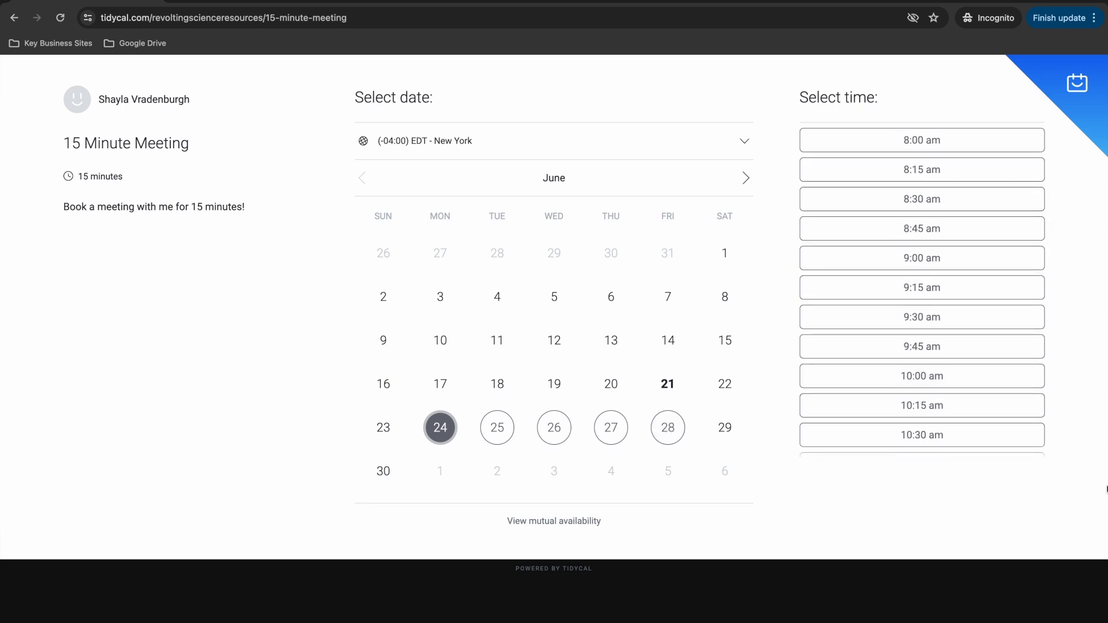
scroll(1024, 356, "down", 15)
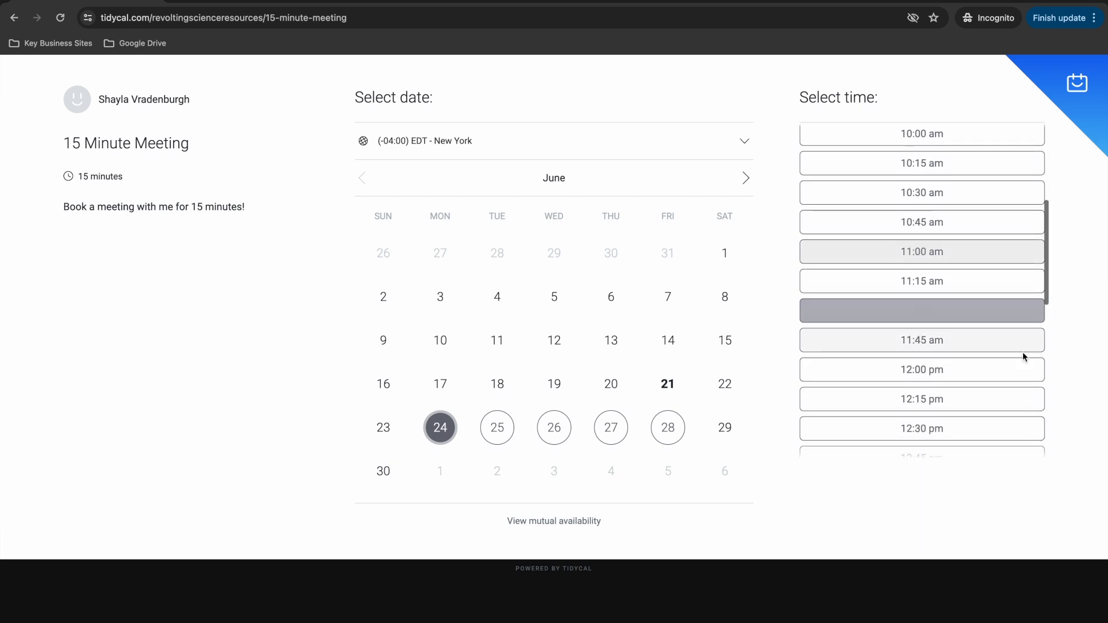
scroll(1027, 388, "down", 2)
scroll(1026, 388, "up", 2)
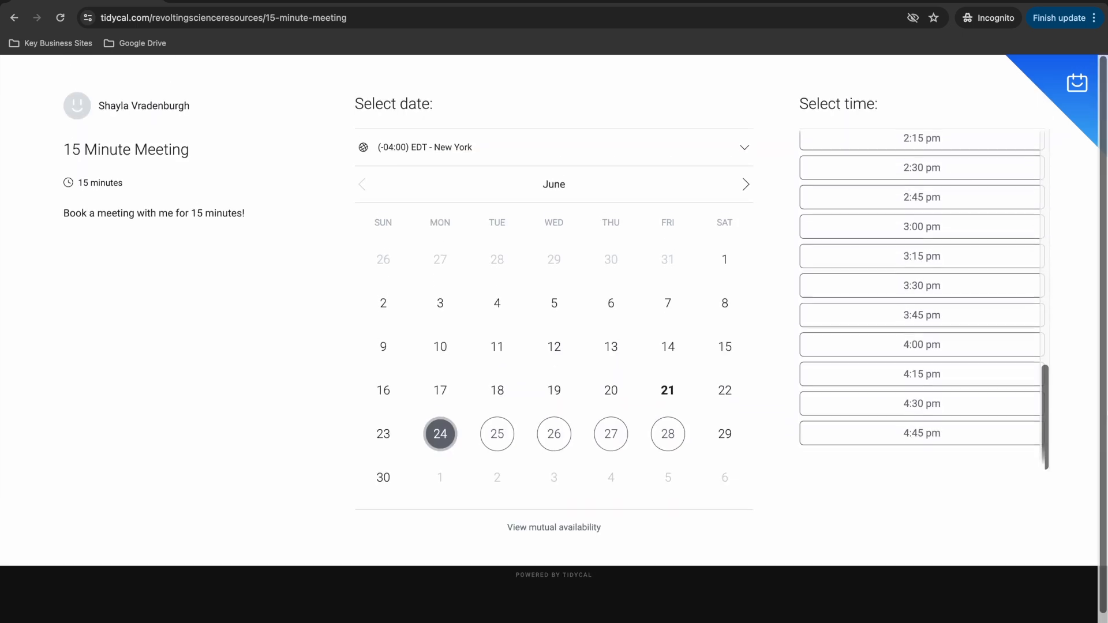
Step: Select June 27 and the 8:00 am time slot for the 15 Minute Meeting
left_click(500, 434)
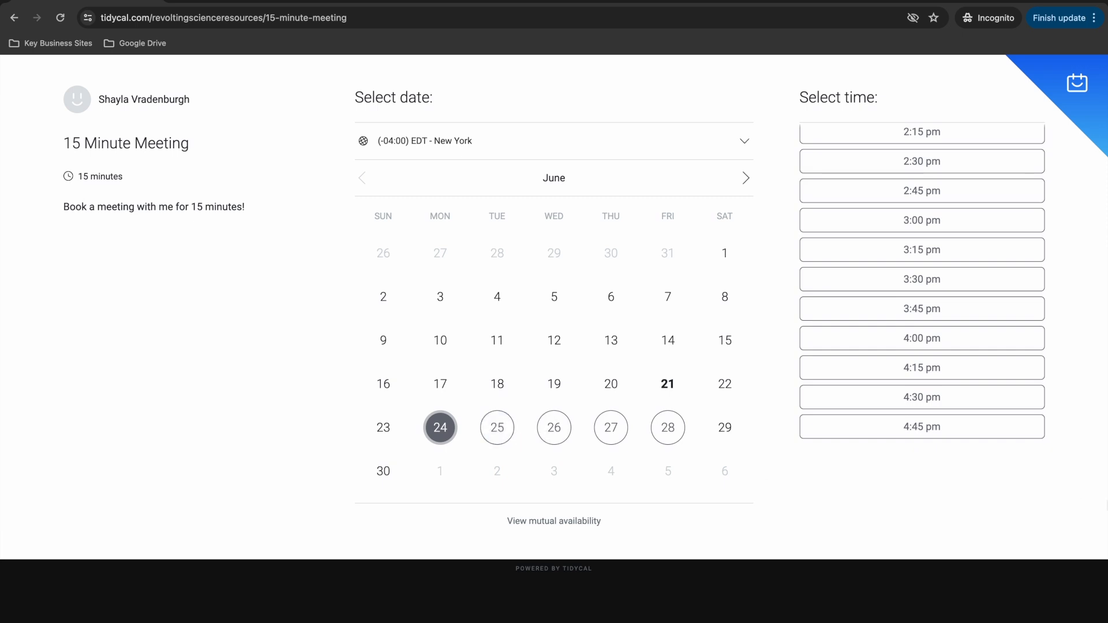
scroll(880, 351, "up", 10)
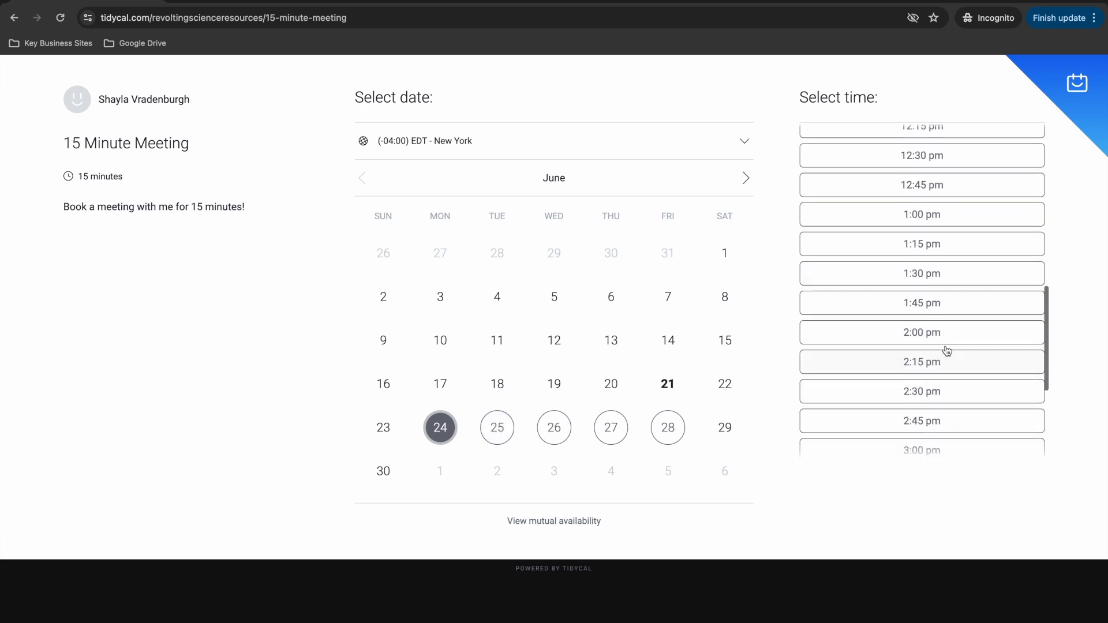
left_click(622, 438)
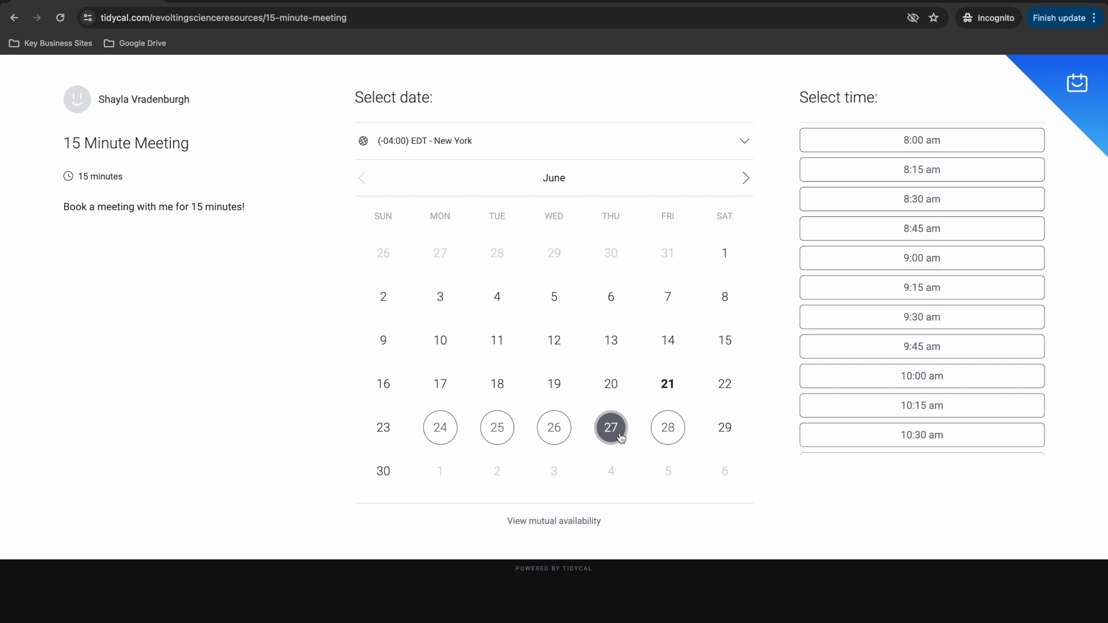
left_click(905, 142)
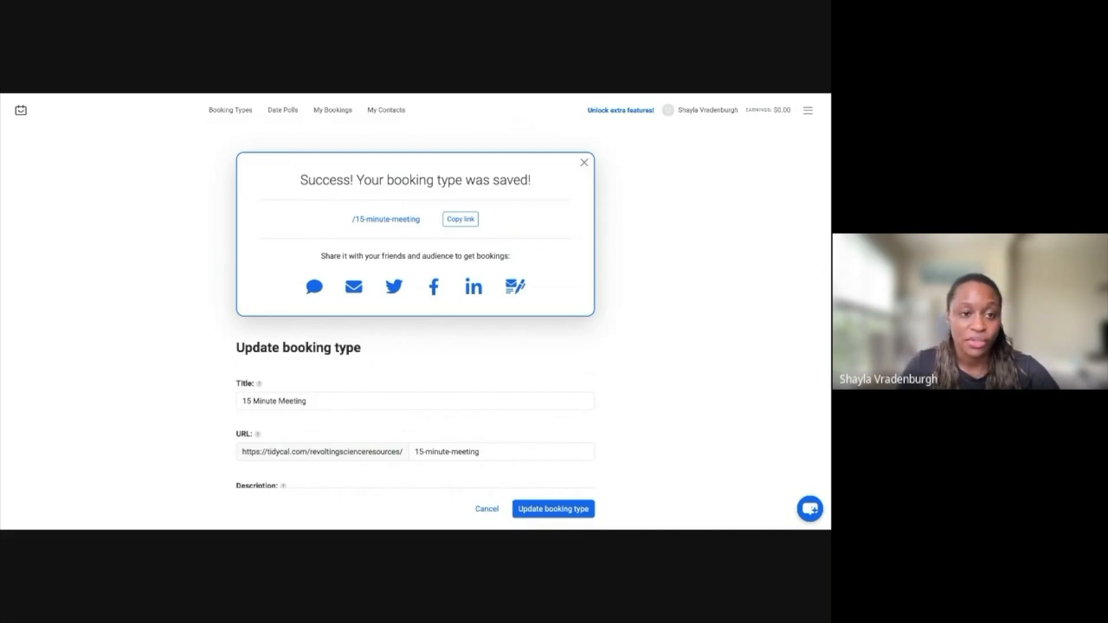
Step: Try to turn on booking for the 60 Minute Meeting, and delete that booking type
left_click(228, 113)
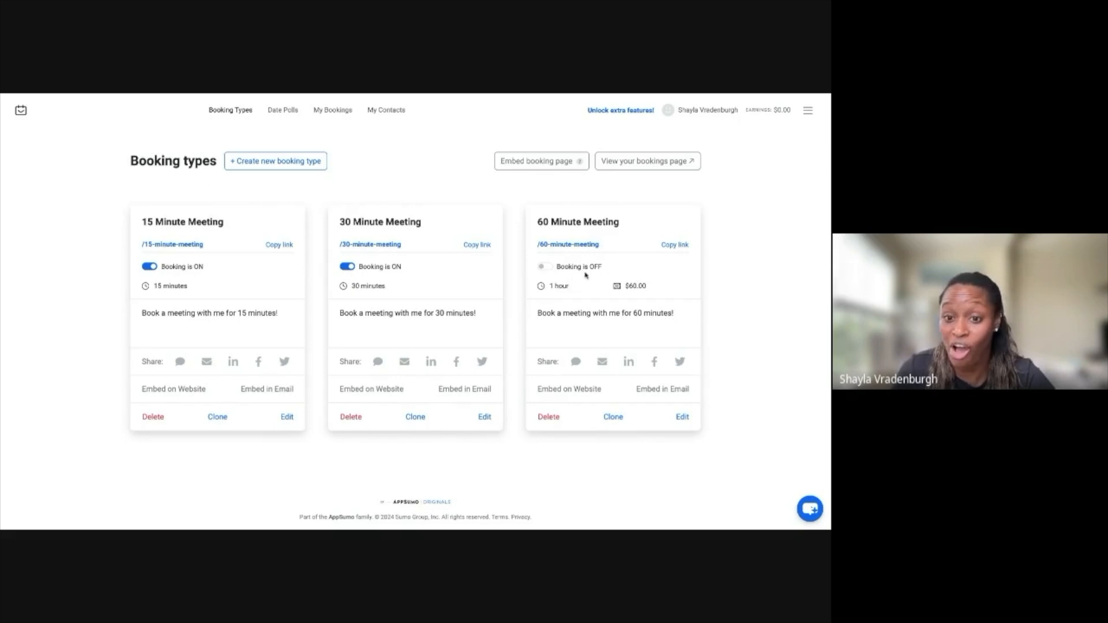
left_click(543, 267)
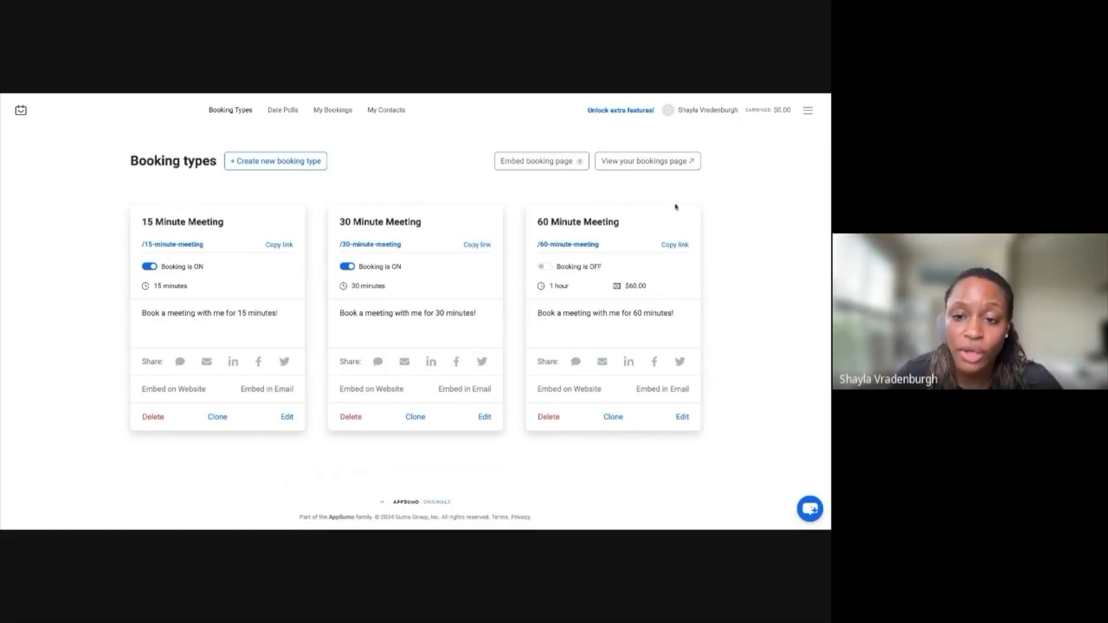
left_click(557, 415)
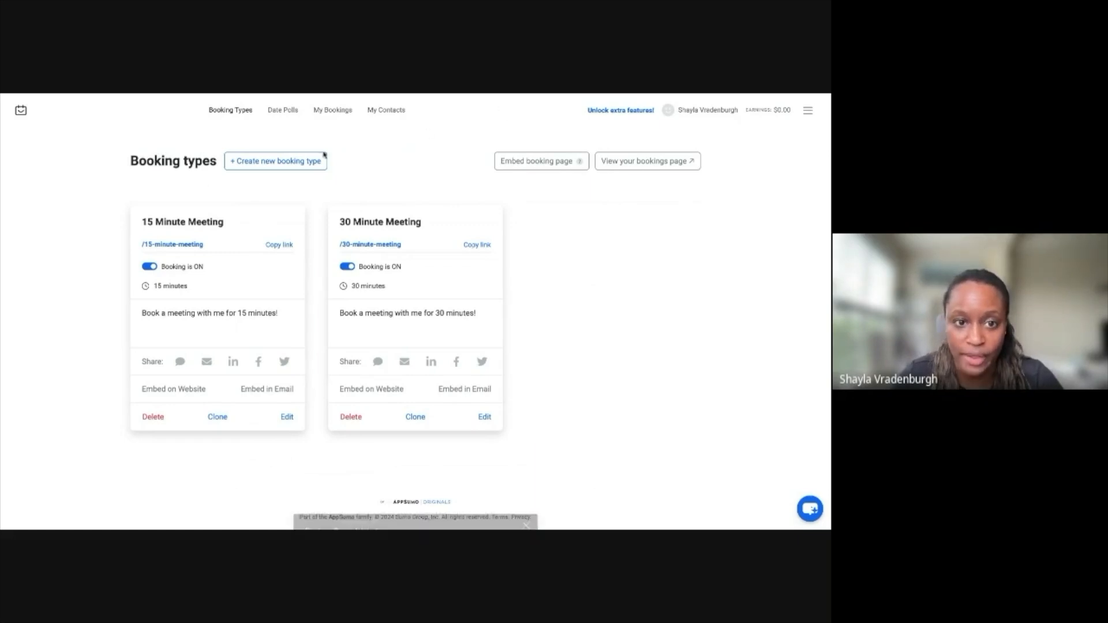
Step: Start a new booking type titled "60 Minute Meeting" with the description "Sign up for a 60 minute meeting with me!" and a 60-minute duration
left_click(275, 161)
left_click(300, 216)
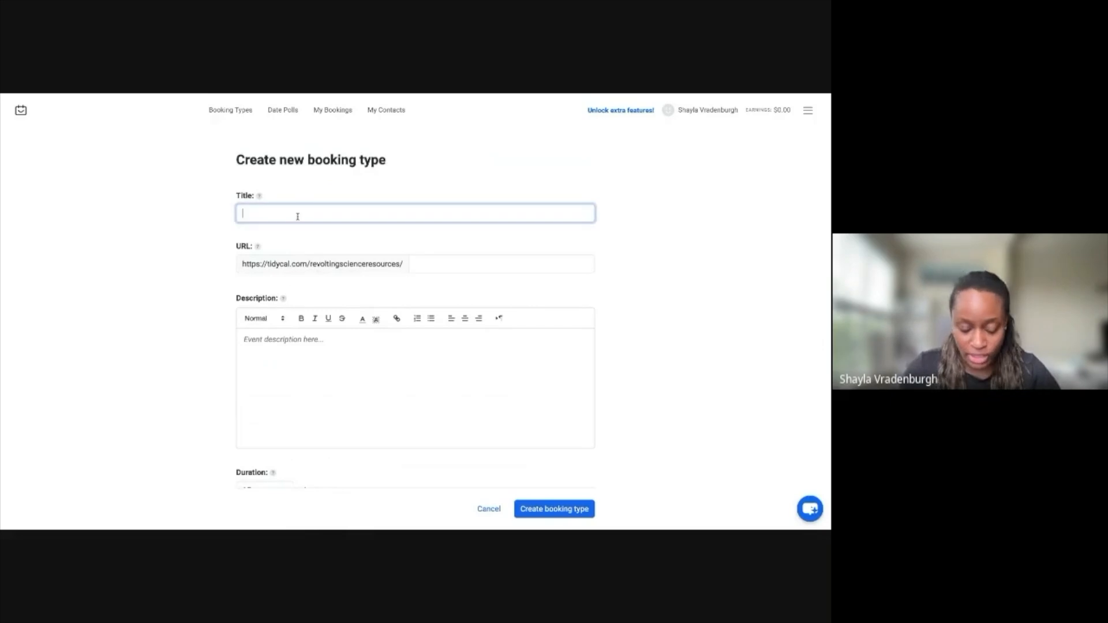
type("60 Minute Meeting")
left_click(297, 354)
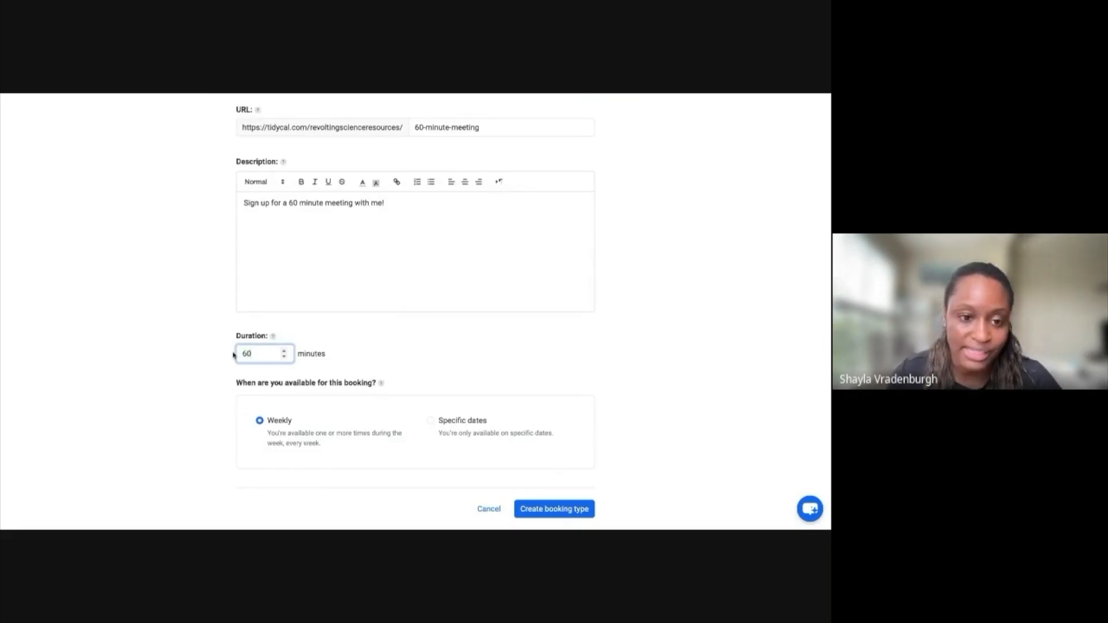
Step: Create the 60 Minute Meeting booking type with the default weekly availability and copy its booking link
scroll(482, 371, "down", 2)
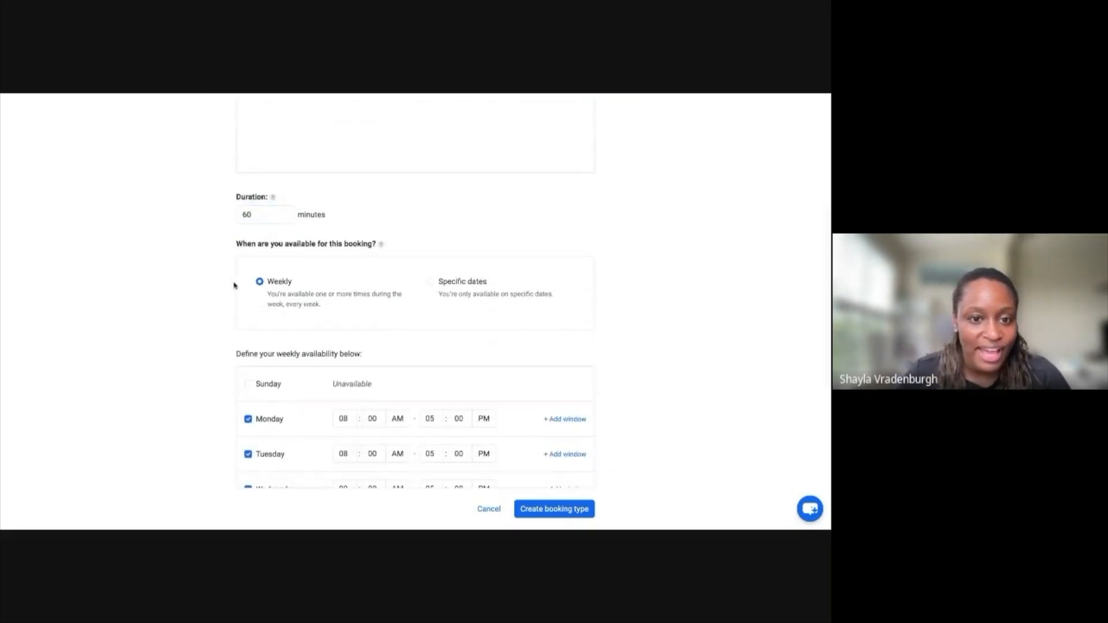
scroll(356, 207, "down", 5)
scroll(353, 330, "up", 1)
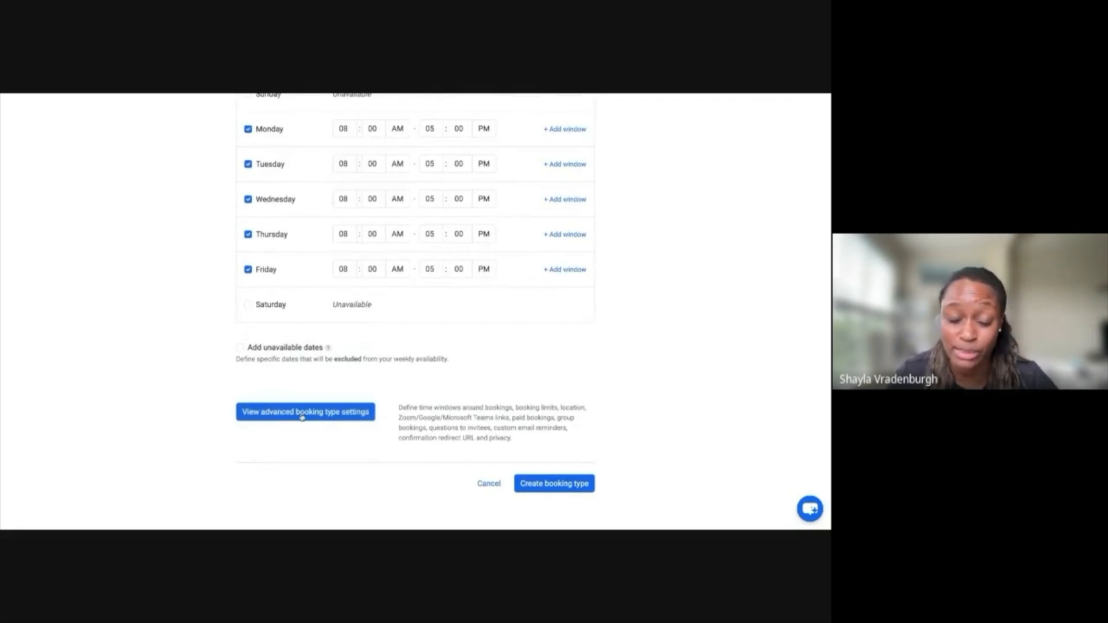
left_click(549, 488)
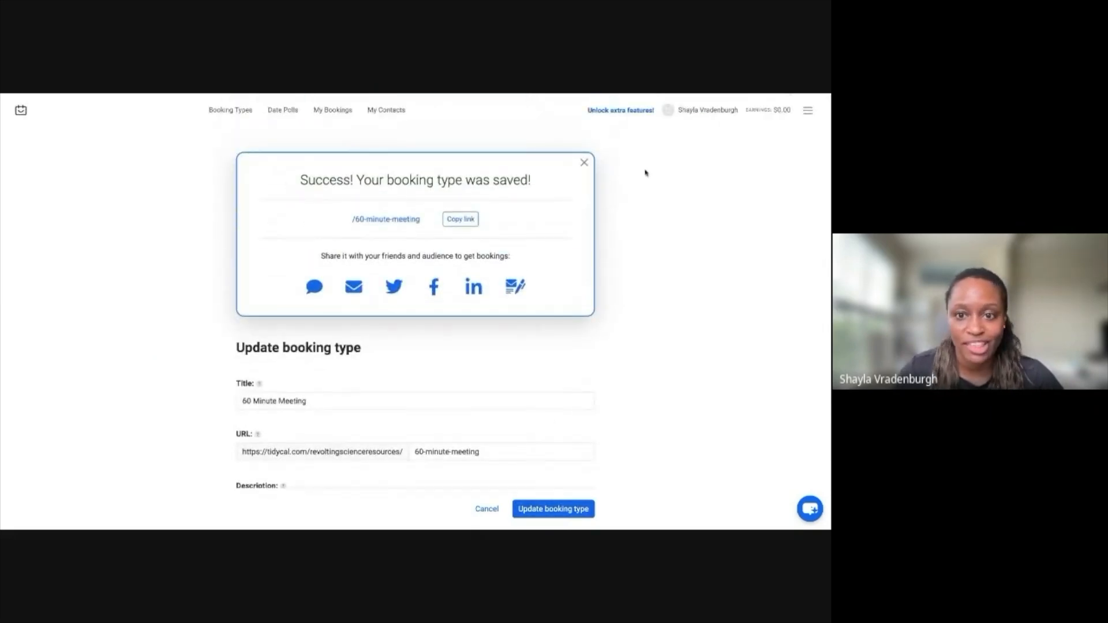
left_click(460, 222)
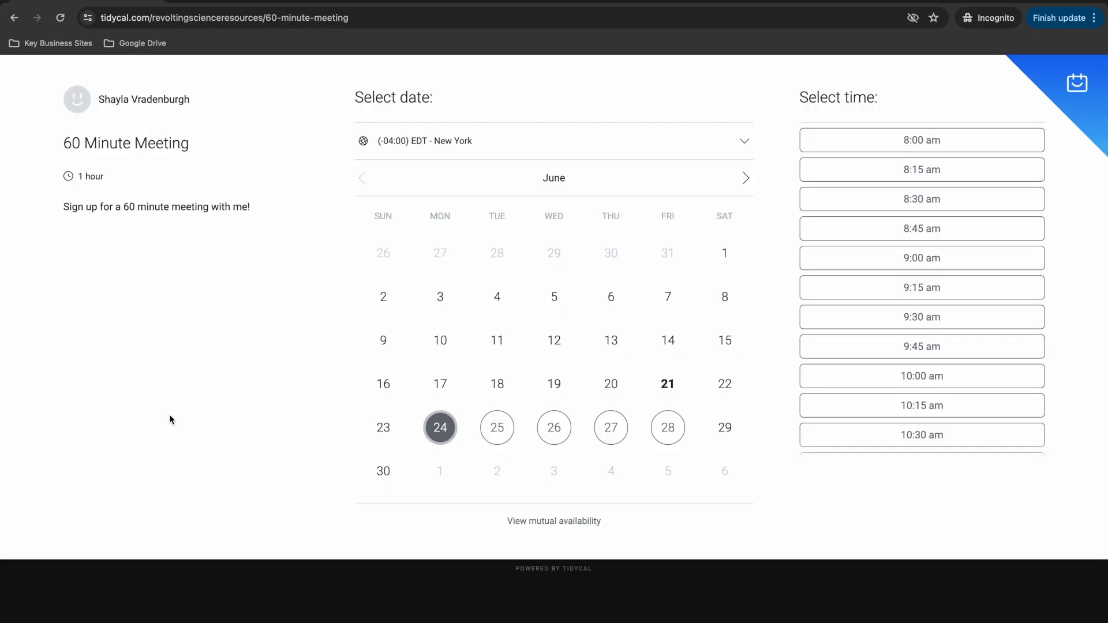
Step: Examine the June 24 time slots on the public 60 Minute Meeting page, and view the overall public bookings page
scroll(1021, 366, "down", 7)
scroll(930, 265, "down", 2)
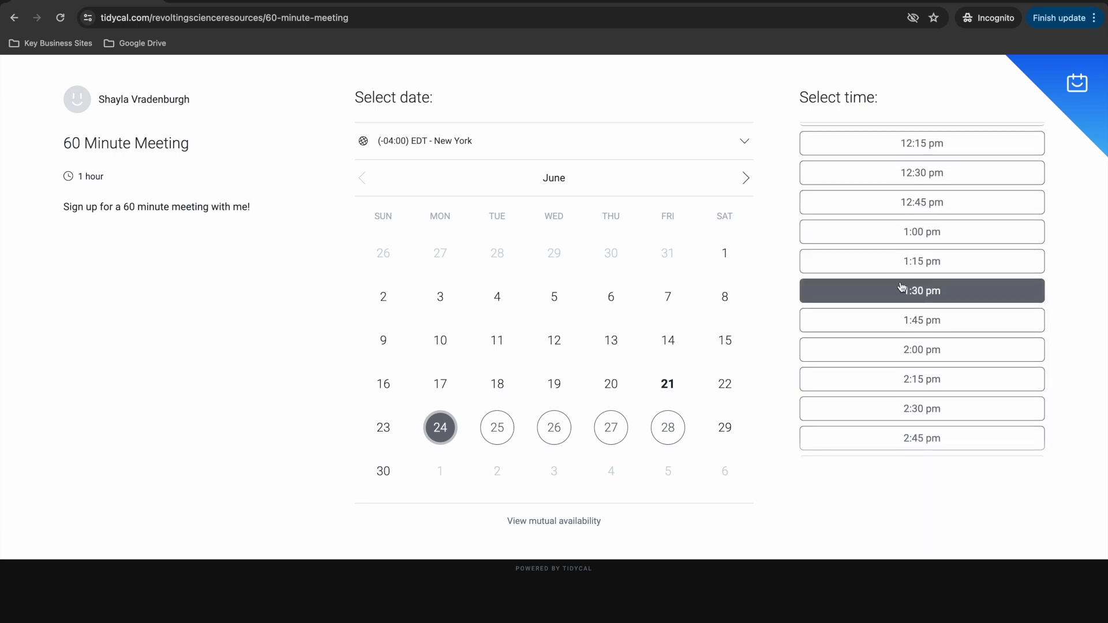
left_click(873, 266)
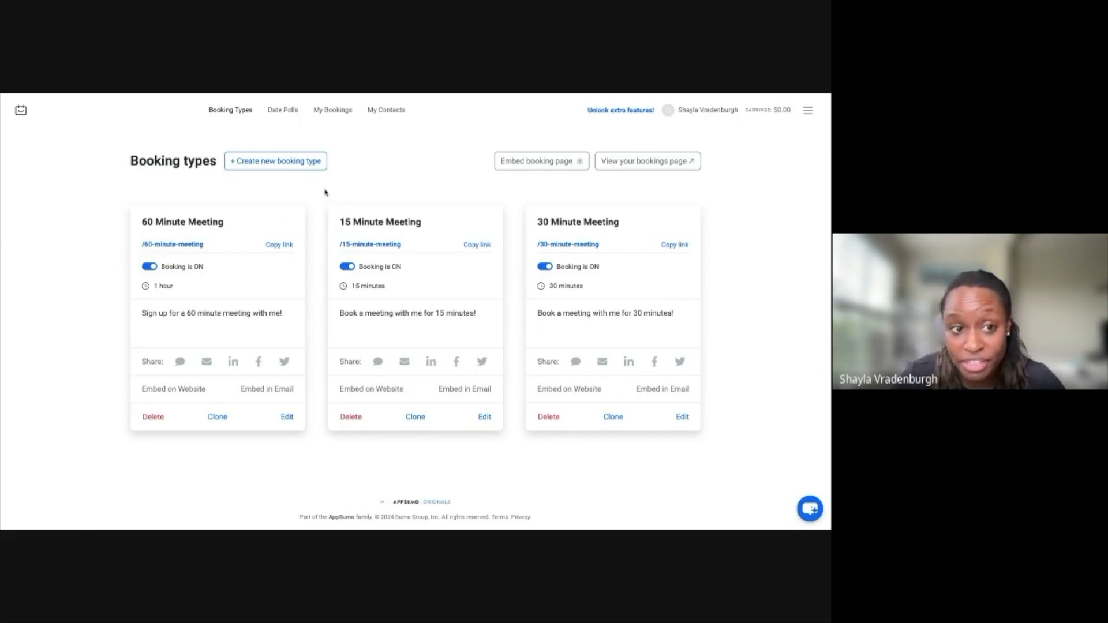
left_click(664, 162)
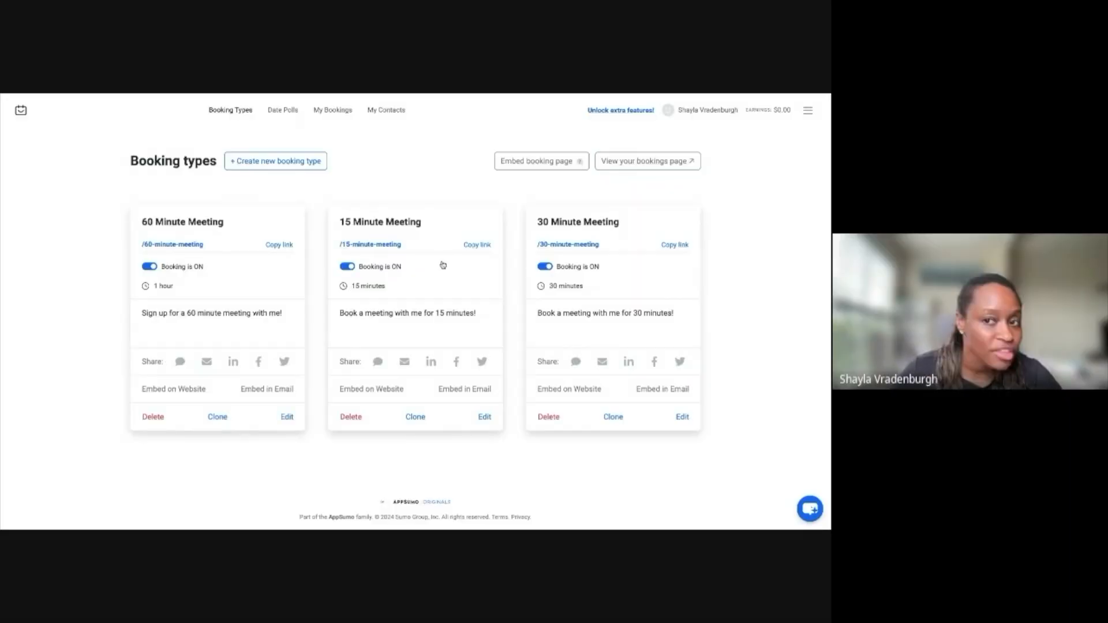
Step: Start a new date poll titled "Example Date Poll"
left_click(287, 111)
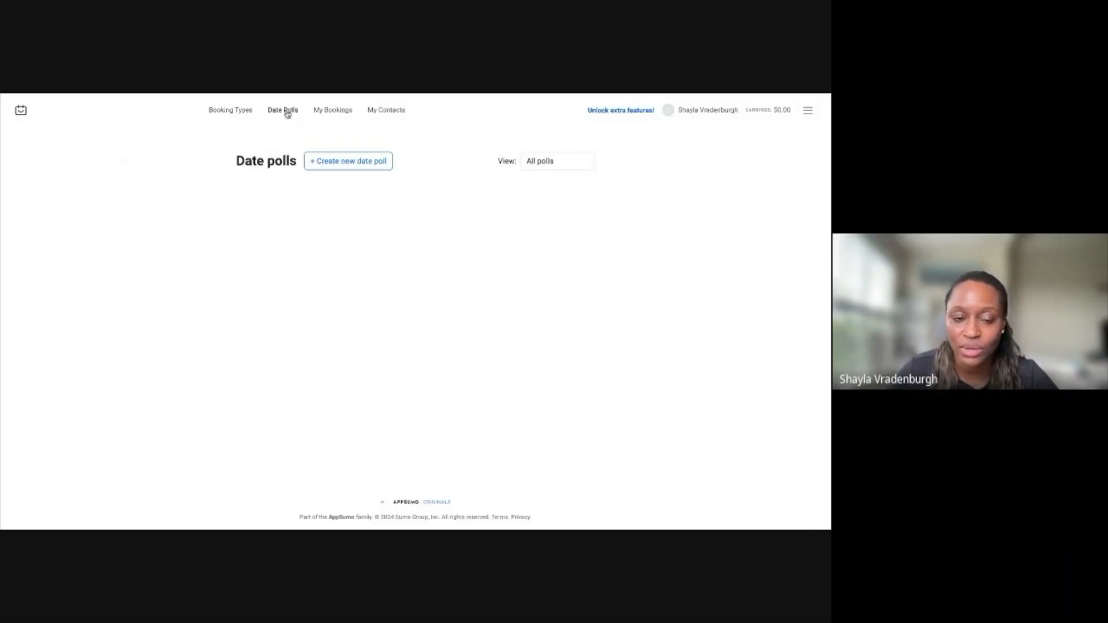
left_click(341, 162)
type("Example Date POl")
key("BackSpace")
key("BackSpace")
type("oll")
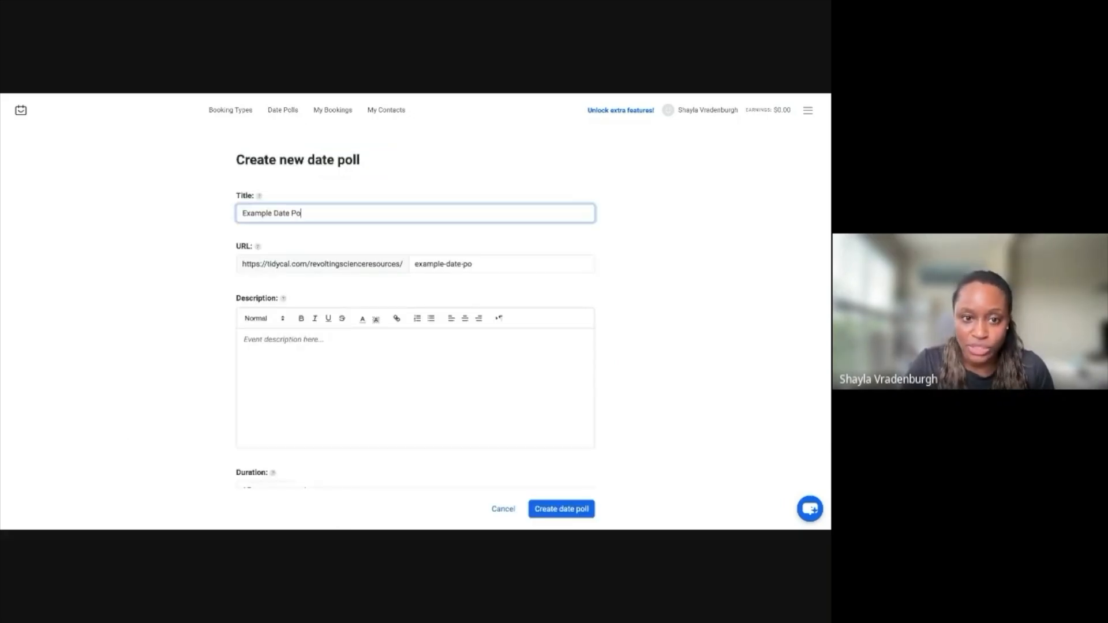
Step: Add the description "Example date poll!" to the date poll and set its duration to 45 minutes
left_click(309, 363)
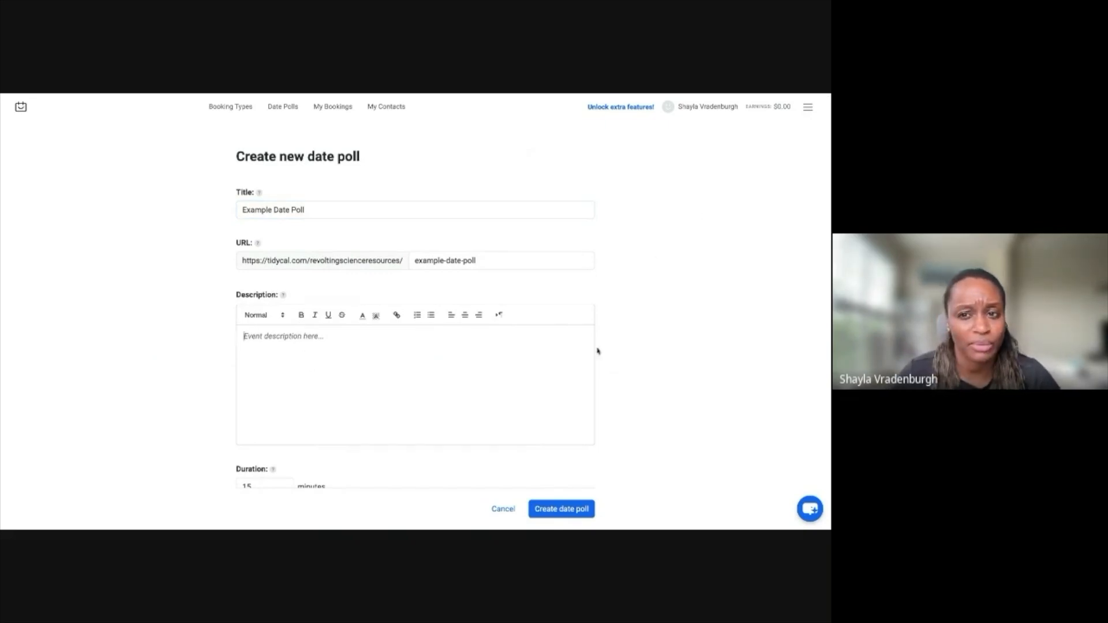
scroll(577, 346, "down", 1)
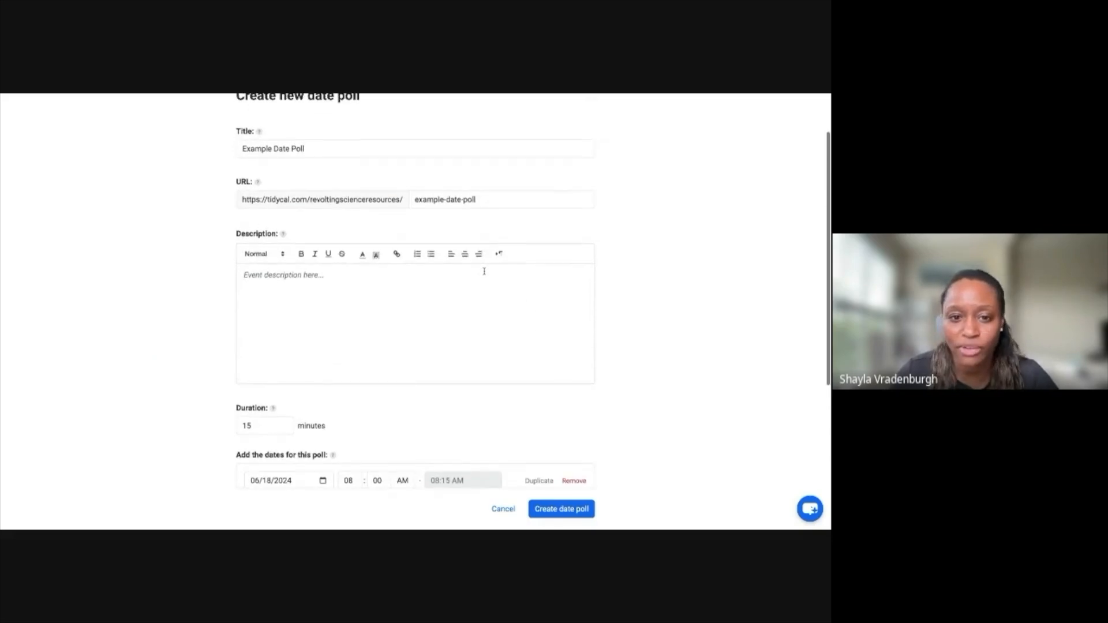
scroll(448, 329, "down", 1)
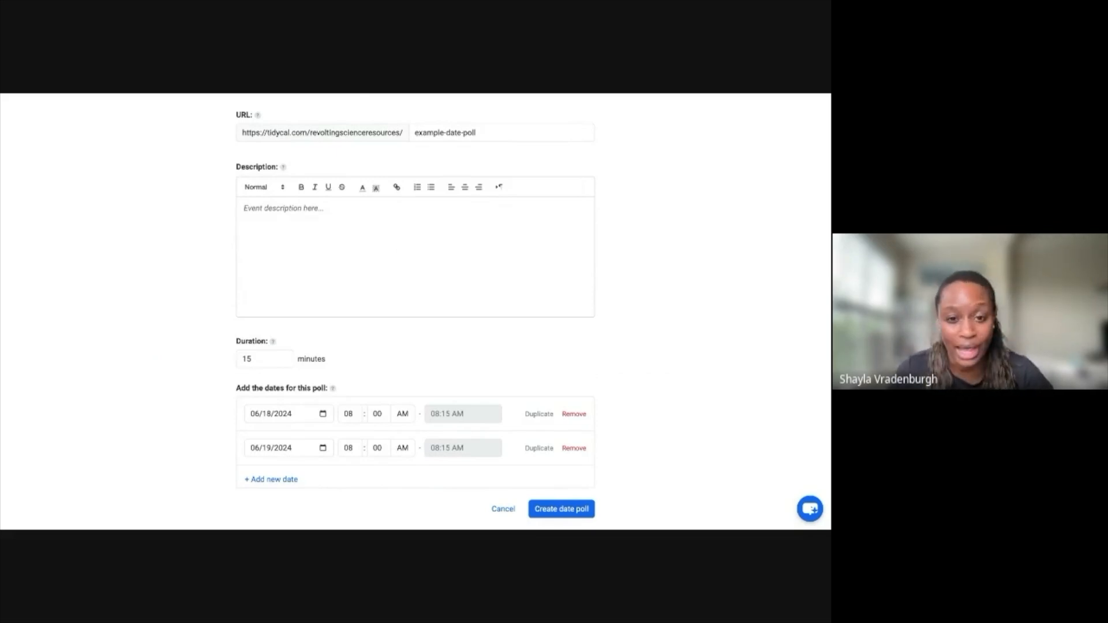
scroll(400, 240, "down", 1)
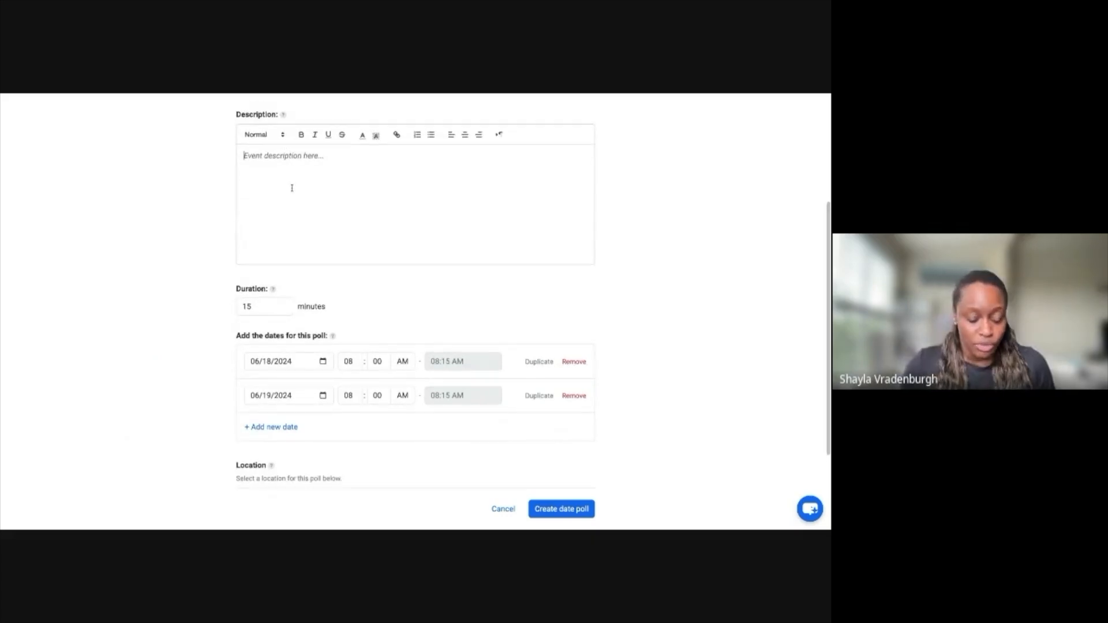
scroll(332, 227, "down", 1)
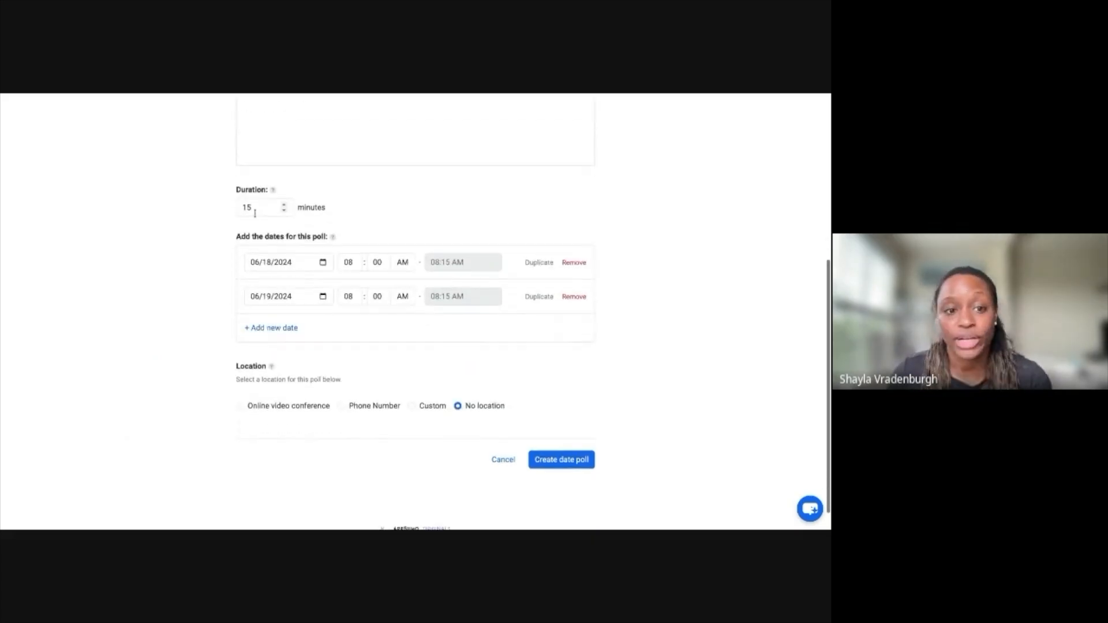
left_click(266, 208)
key("BackSpace")
key("BackSpace")
type("45")
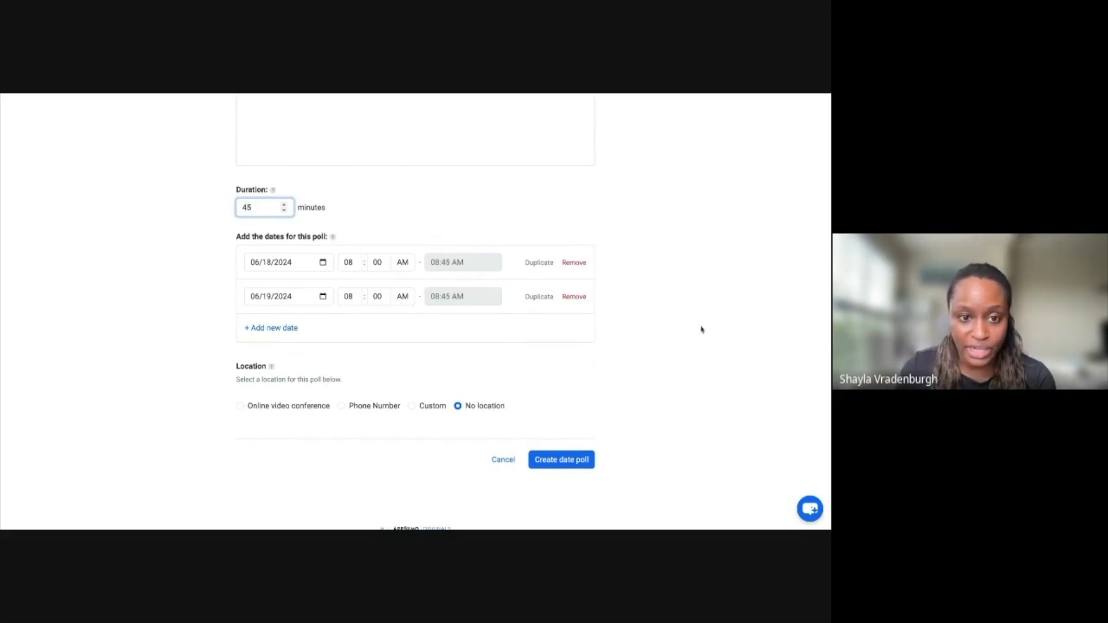
left_click(386, 185)
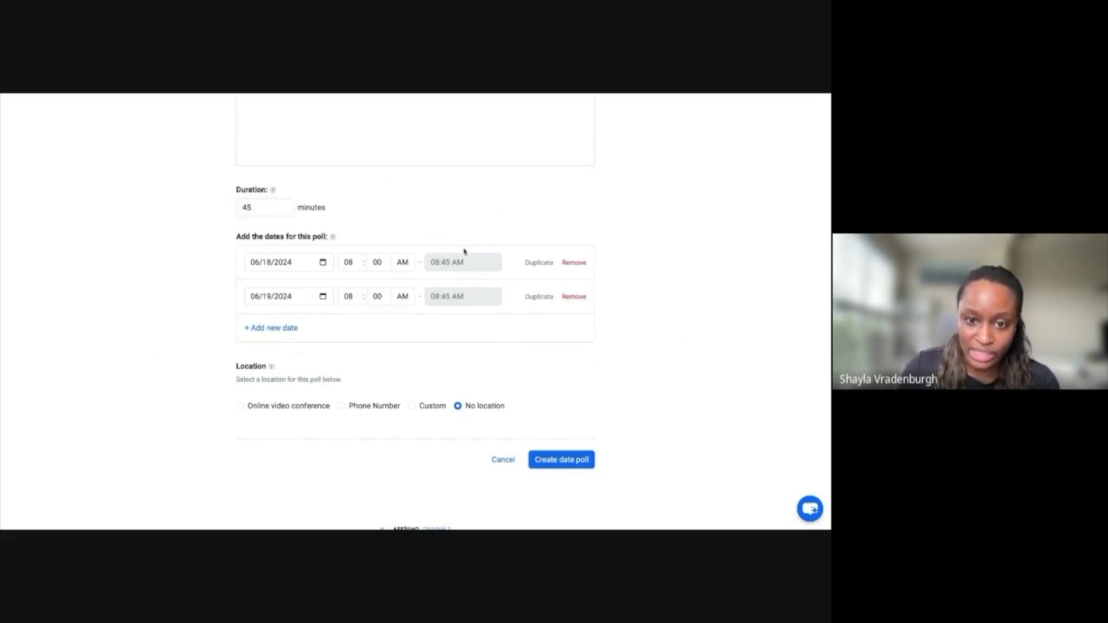
Step: Add a third date to the poll, 06/27/2024 at 12:00 PM
scroll(331, 265, "down", 1)
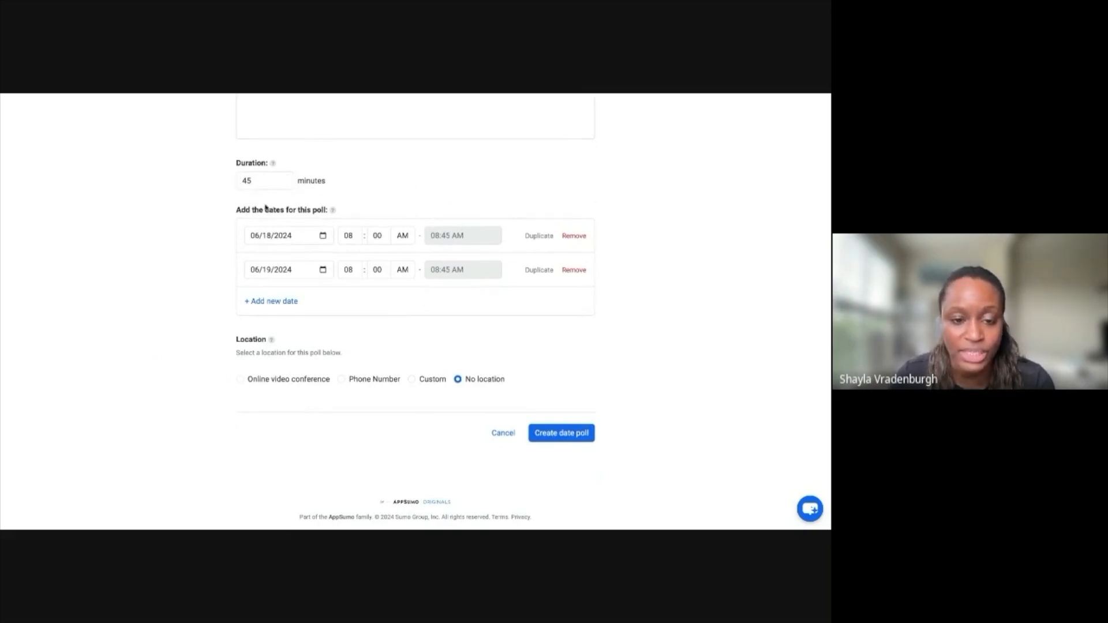
left_click(284, 303)
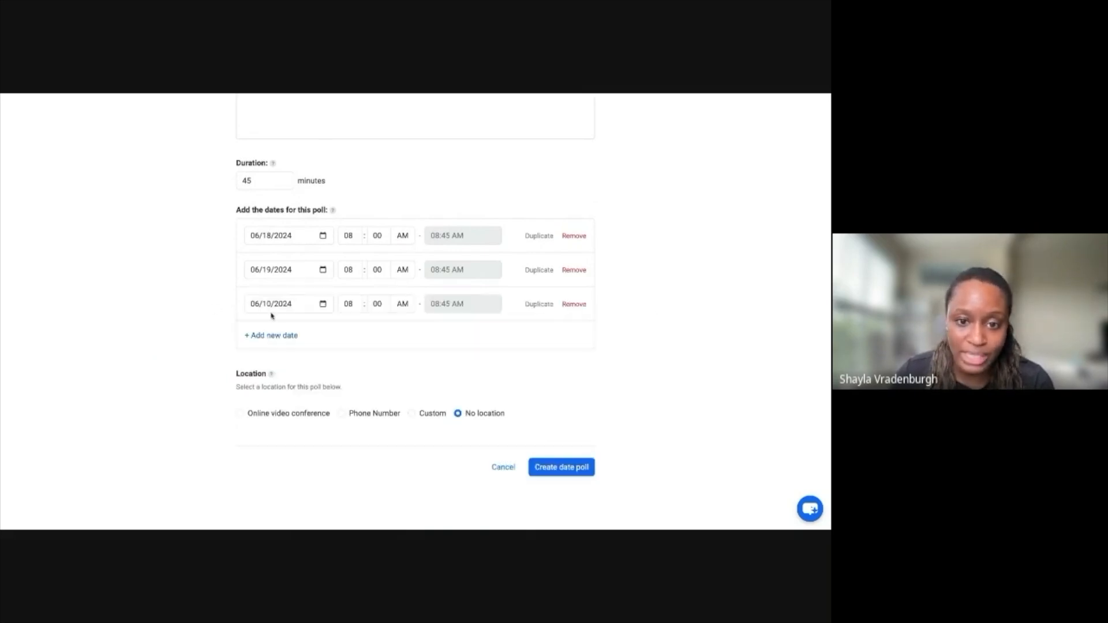
left_click(273, 304)
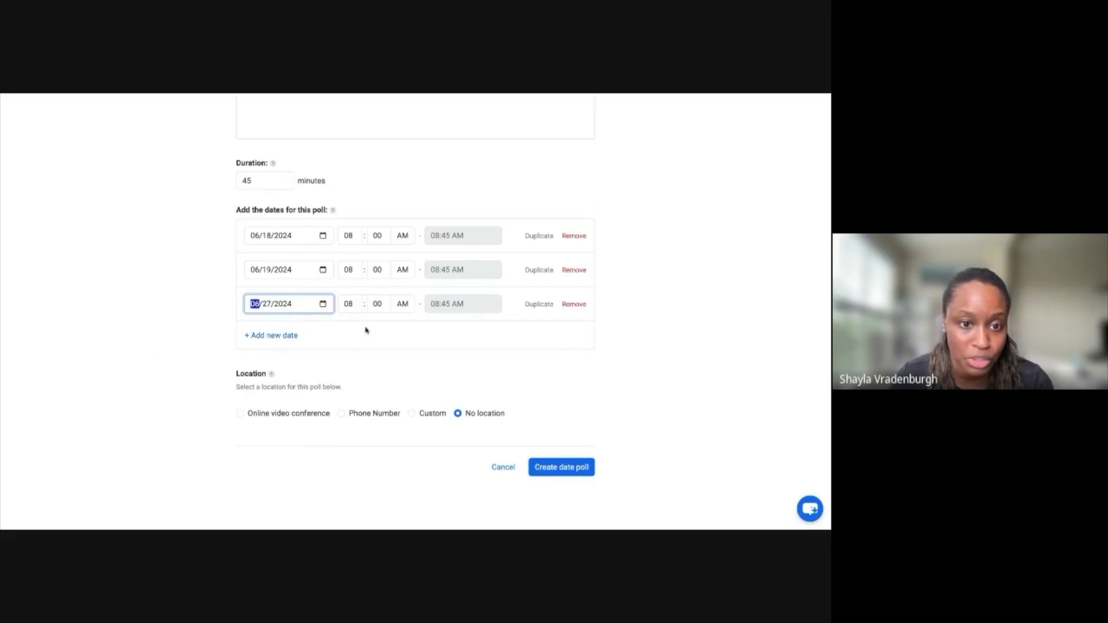
left_click(351, 310)
type("12")
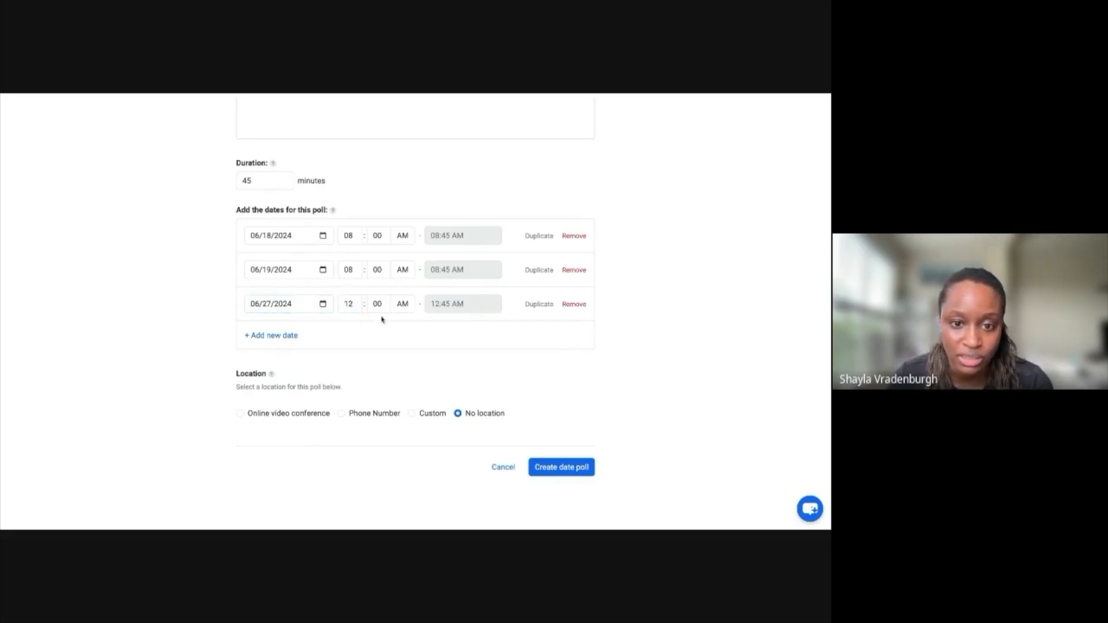
left_click(403, 306)
key("p")
left_click(492, 328)
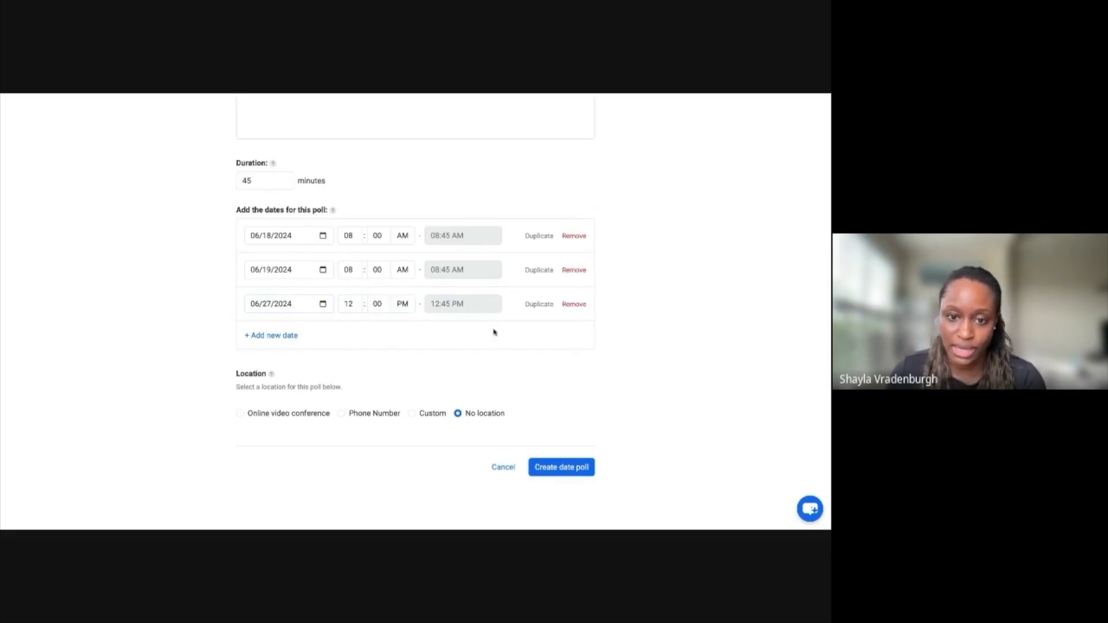
Step: Check the custom location option, keep the poll set to No location, and create the date poll
scroll(176, 336, "down", 1)
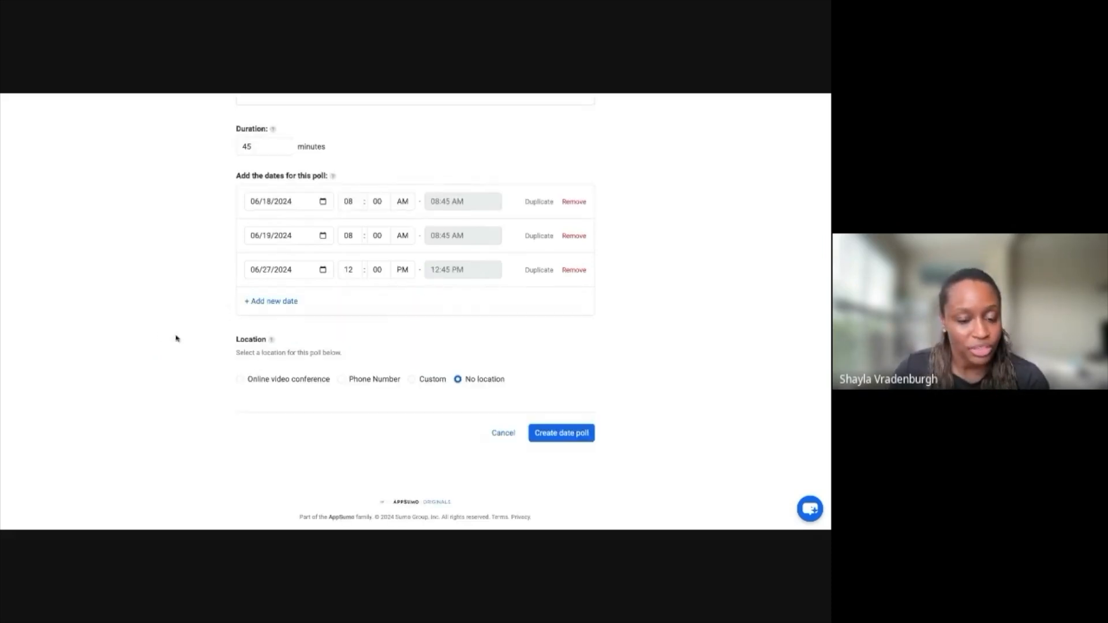
left_click(411, 380)
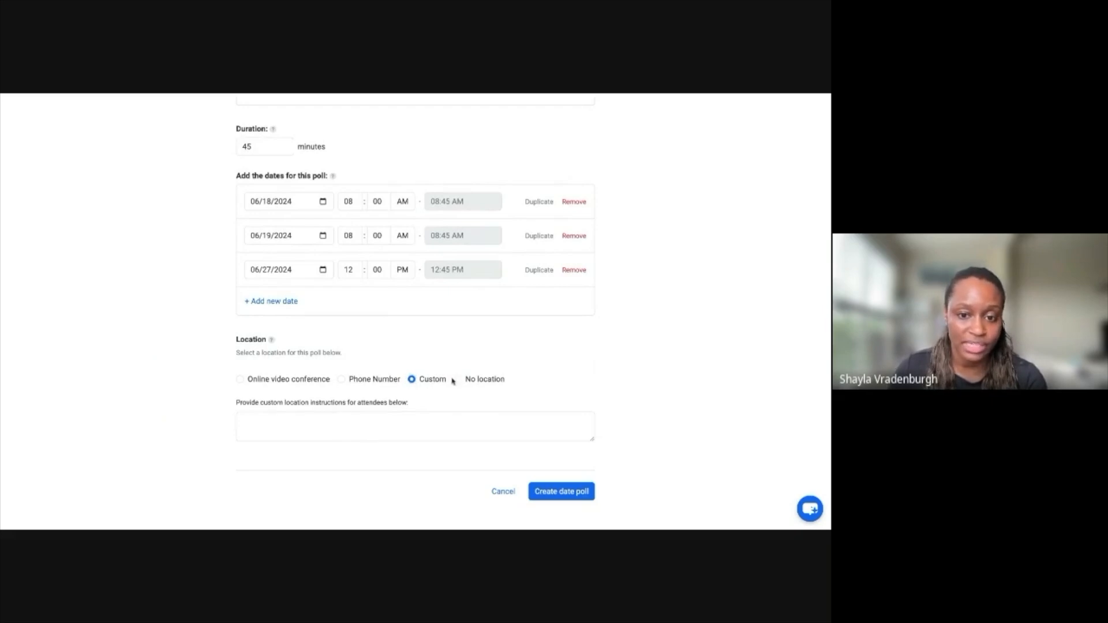
left_click(458, 380)
left_click(561, 441)
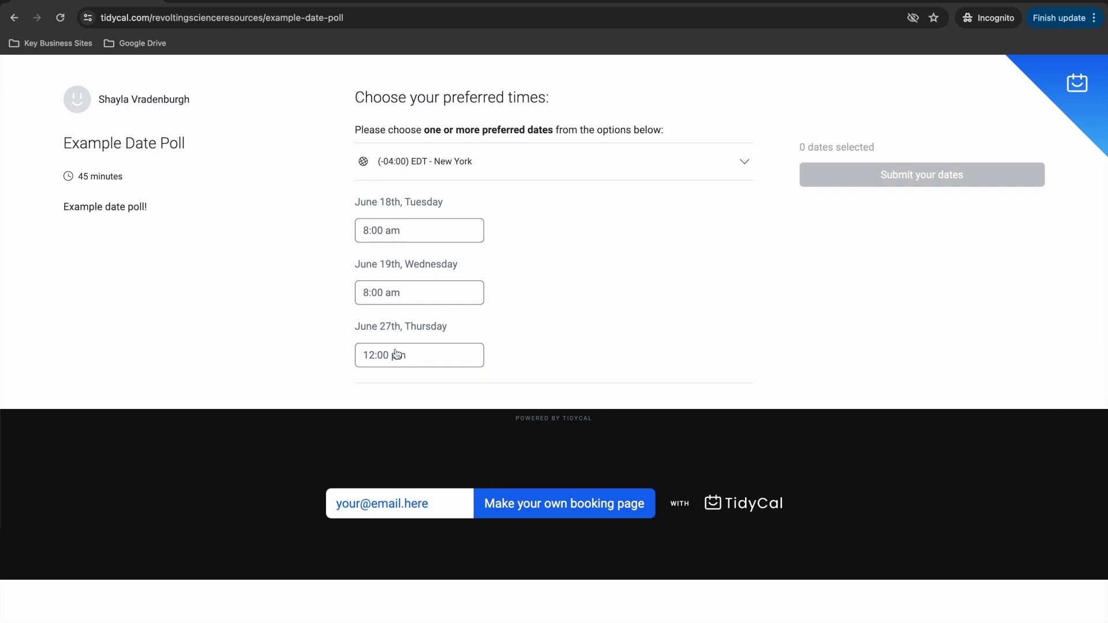
Step: On the public Example Date Poll page, choose June 18 at 8:00 am, June 19 at 8:00 am and June 27 at 12:00 pm, and submit the dates
left_click(460, 235)
left_click(433, 293)
left_click(391, 357)
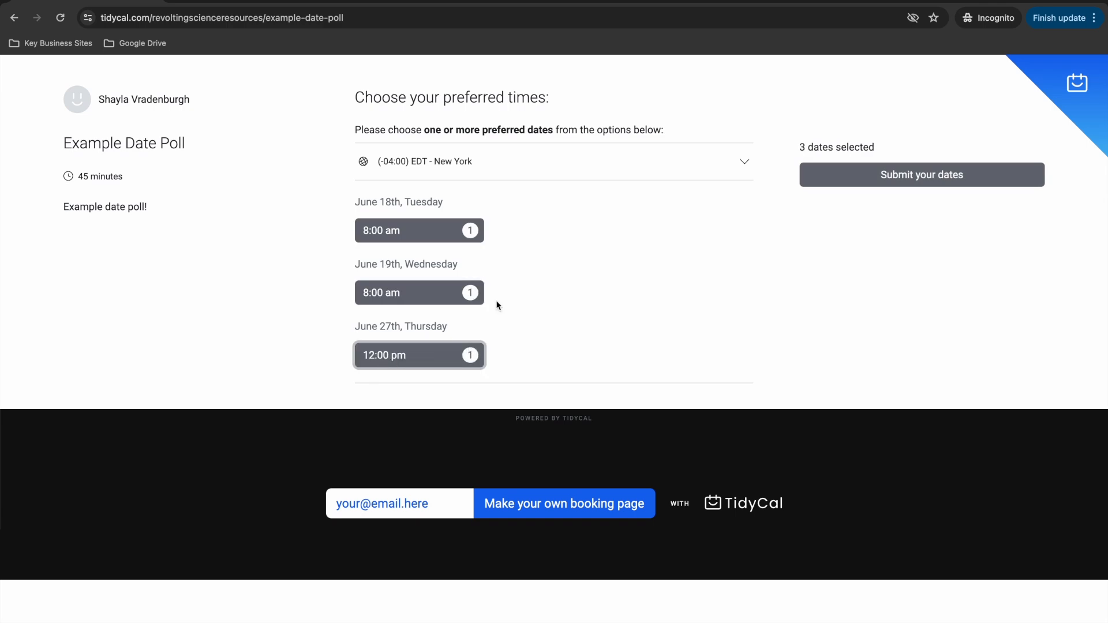
left_click(915, 175)
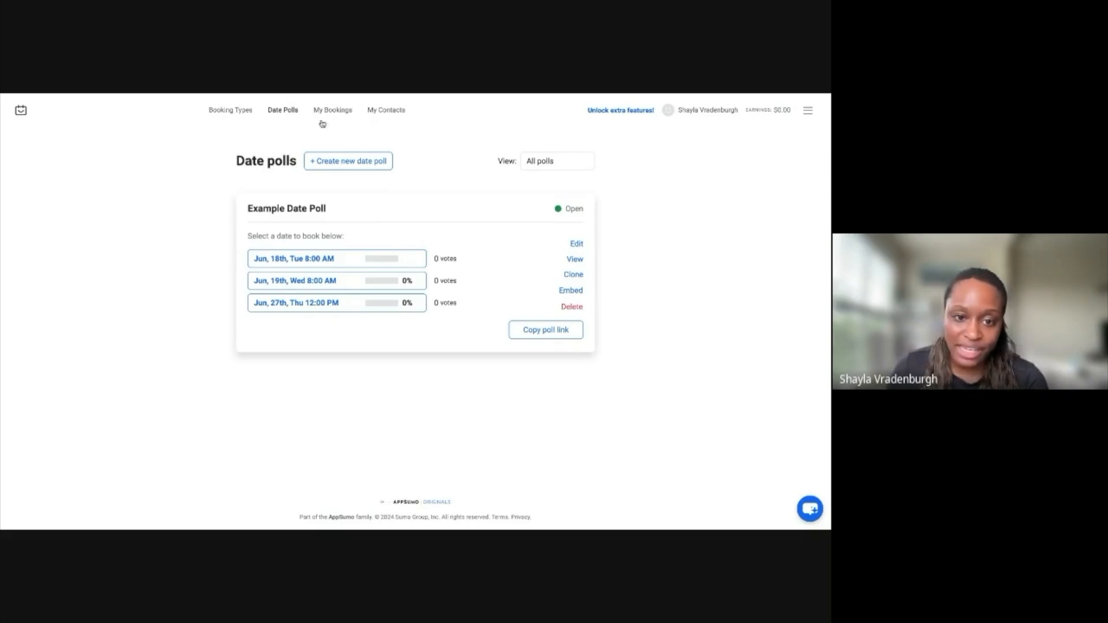
Step: Examine the booking details for the June 18, 8:00 AM option of the Example Date Poll without booking it
left_click(321, 257)
left_click(593, 121)
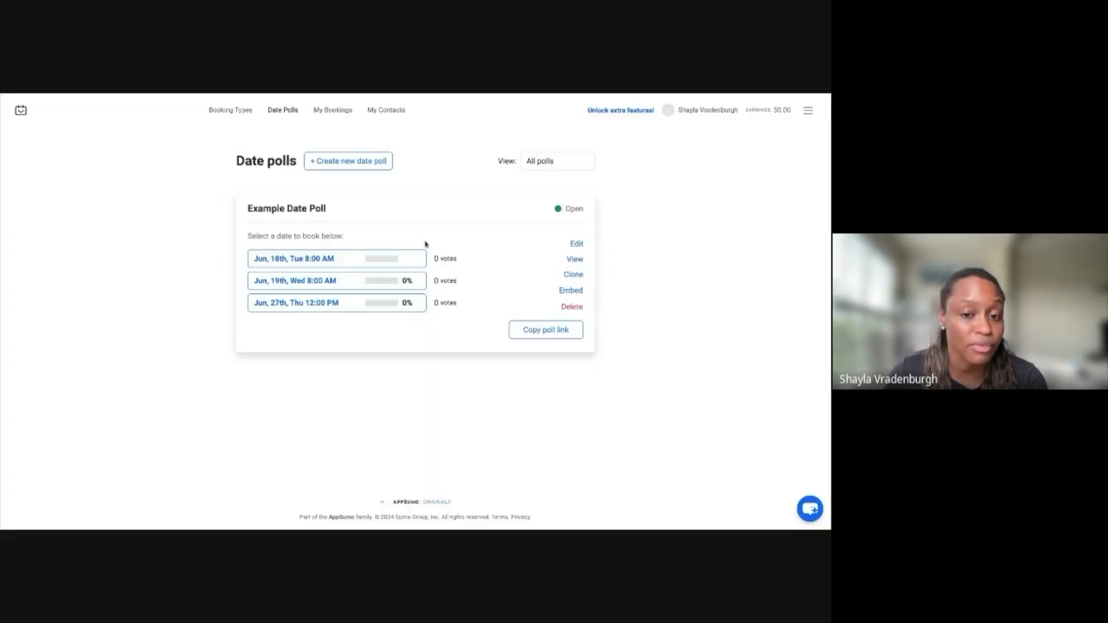
left_click(299, 259)
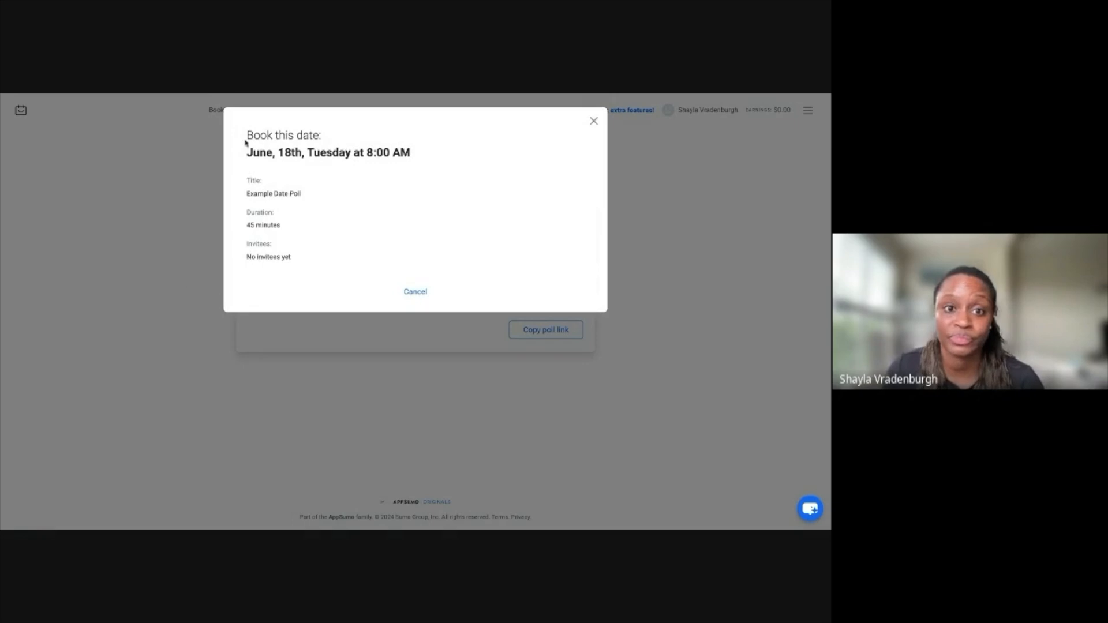
left_click(594, 122)
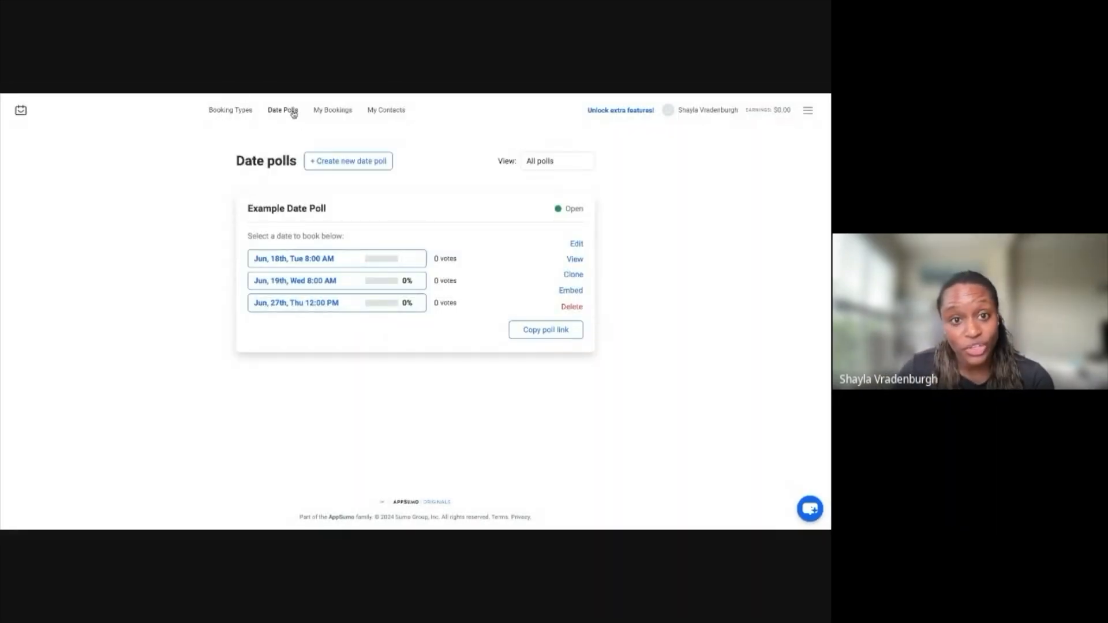
Step: Look through the booking types, bookings and contacts pages, and return to the booking types overview
left_click(229, 113)
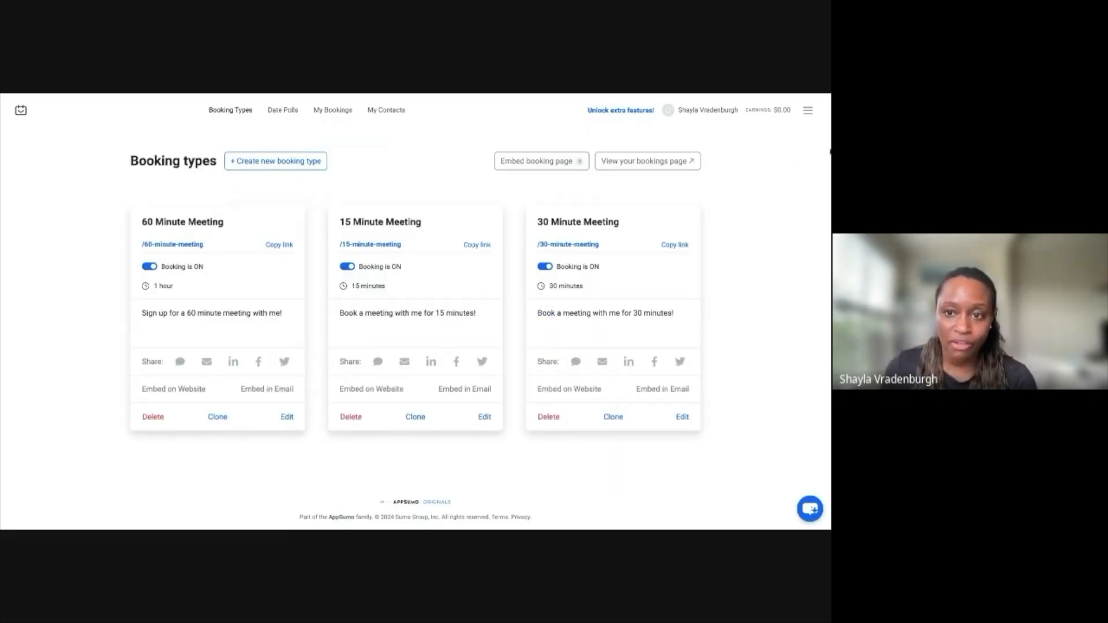
left_click(334, 111)
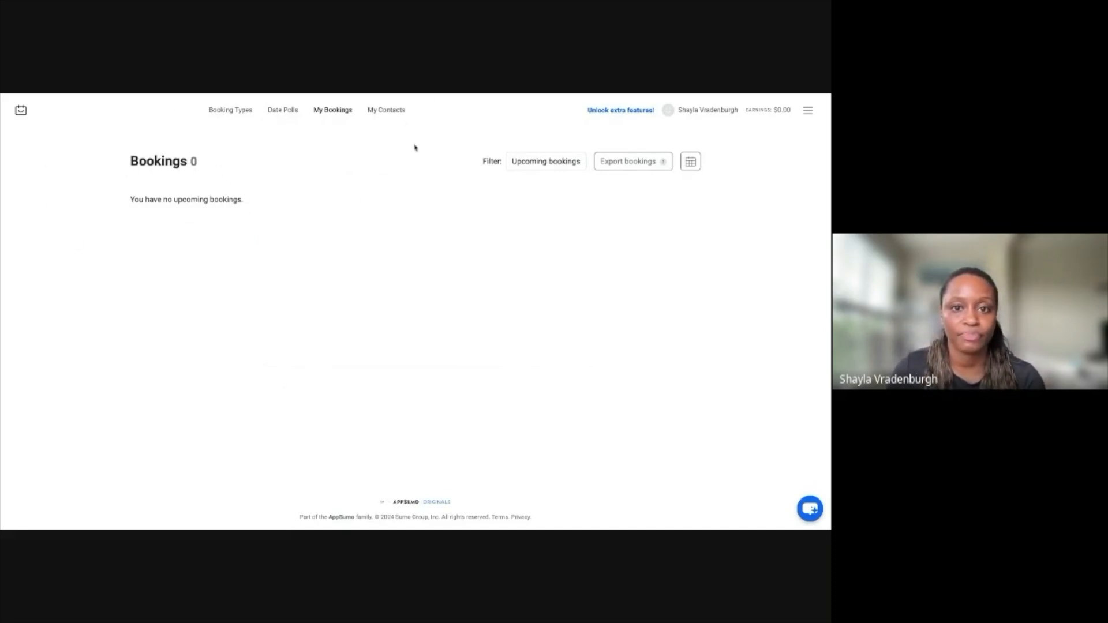
left_click(400, 112)
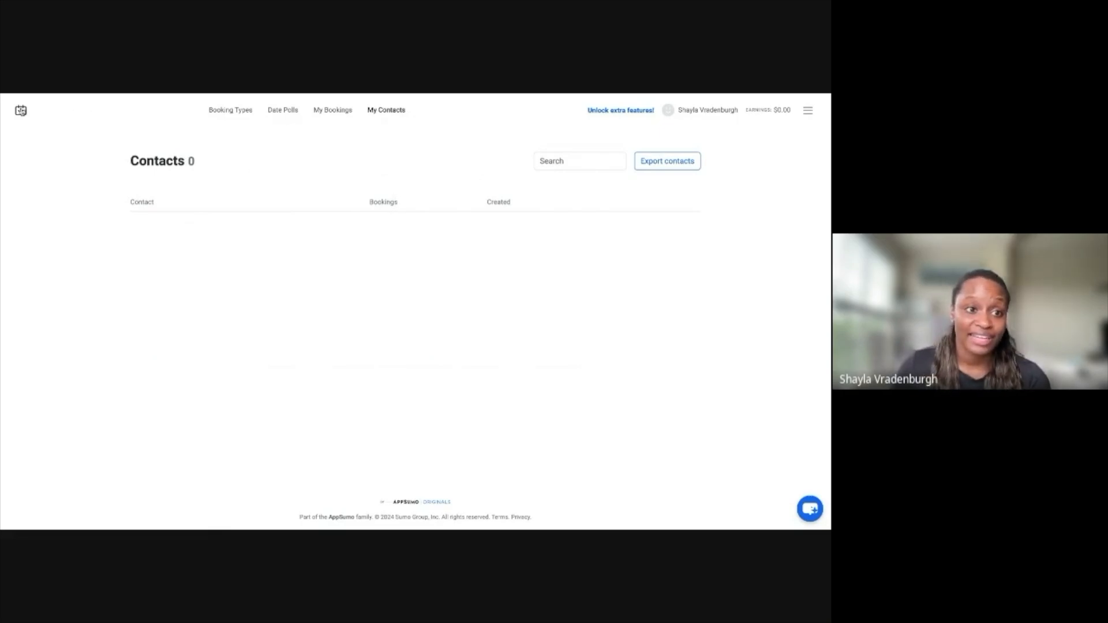
left_click(21, 110)
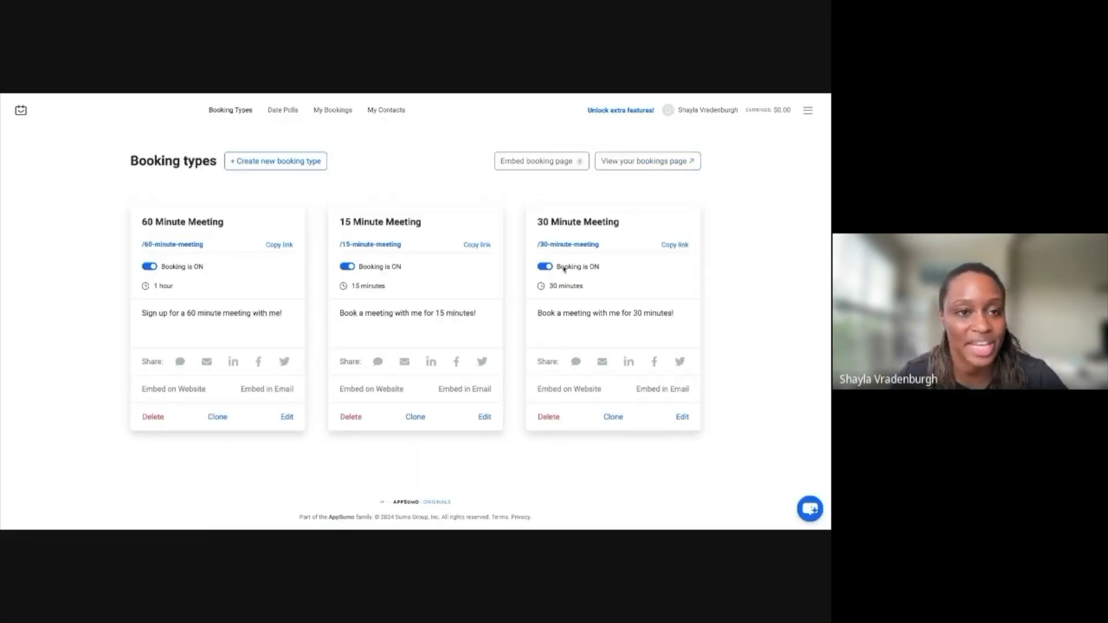